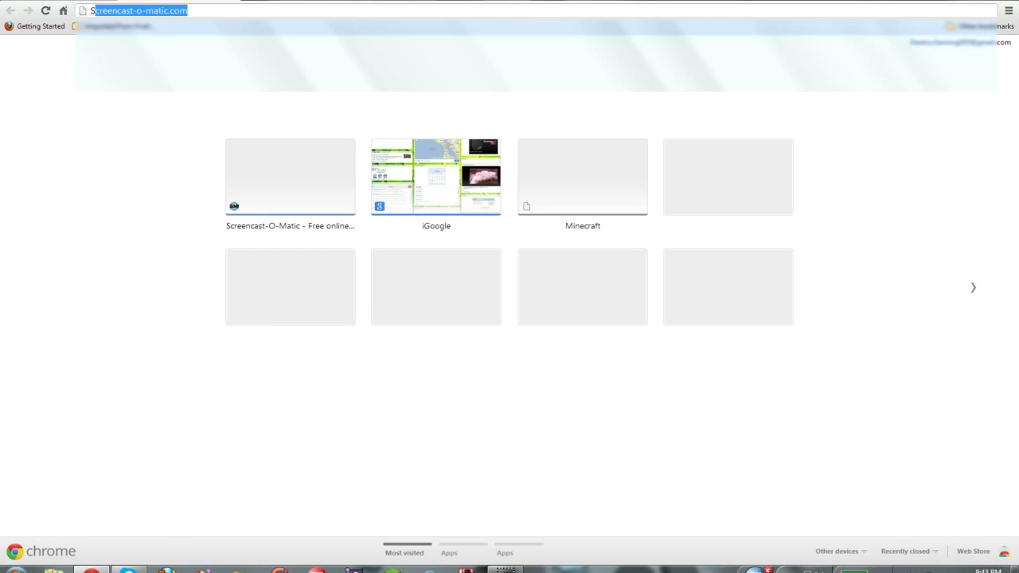
Step: Search the web for a Super Mario Galaxy Minecraft map and open its Minecraft Forums topic at the download link
text(io gal)
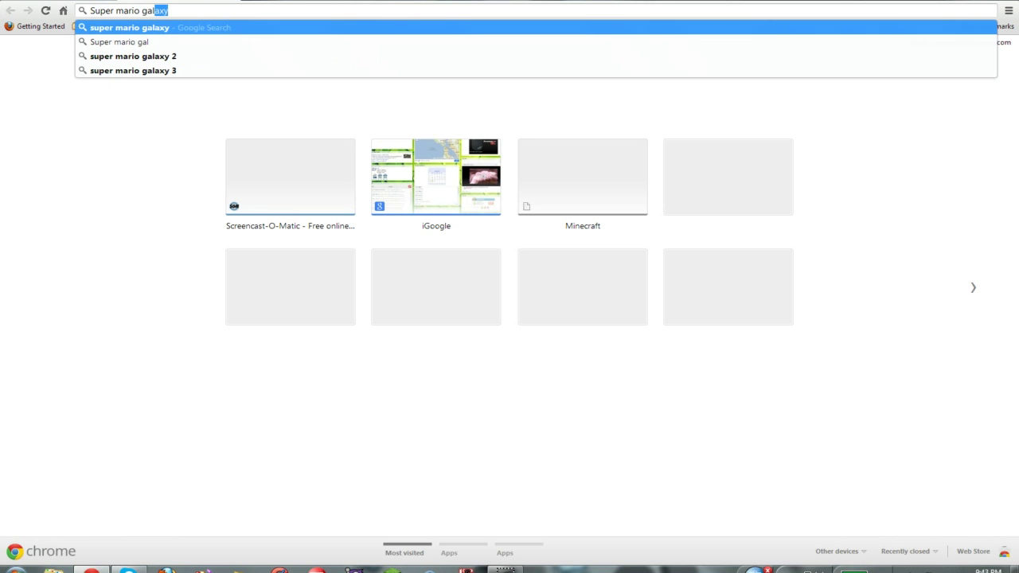
key(Return)
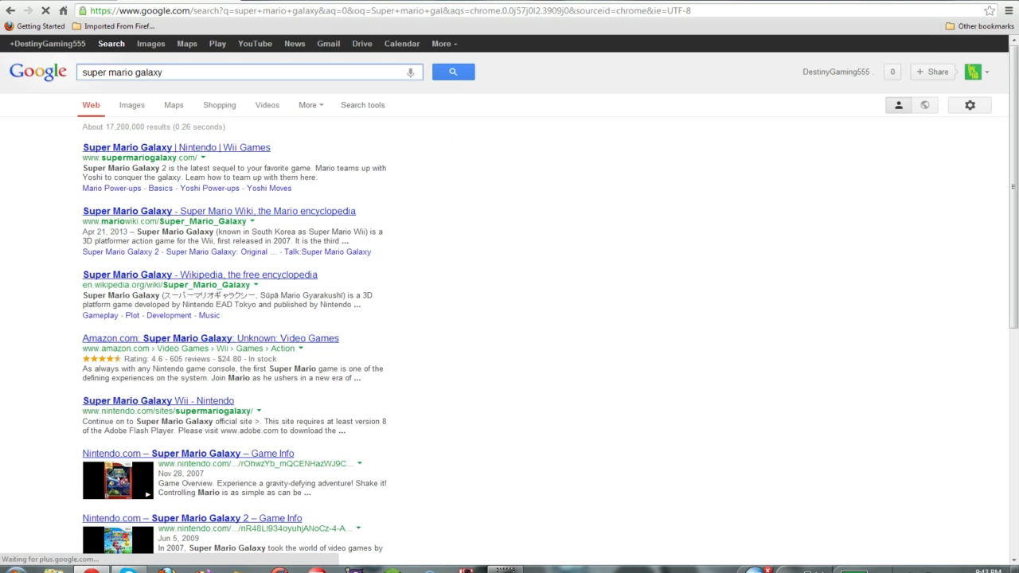
text(minec)
key(Down)
key(Return)
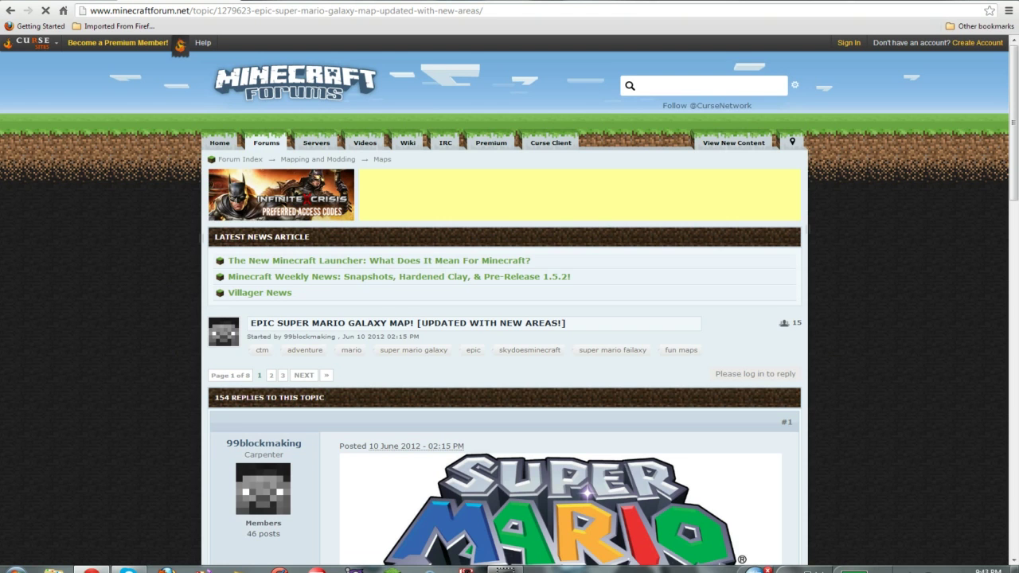
scroll(505, 319, down, 8)
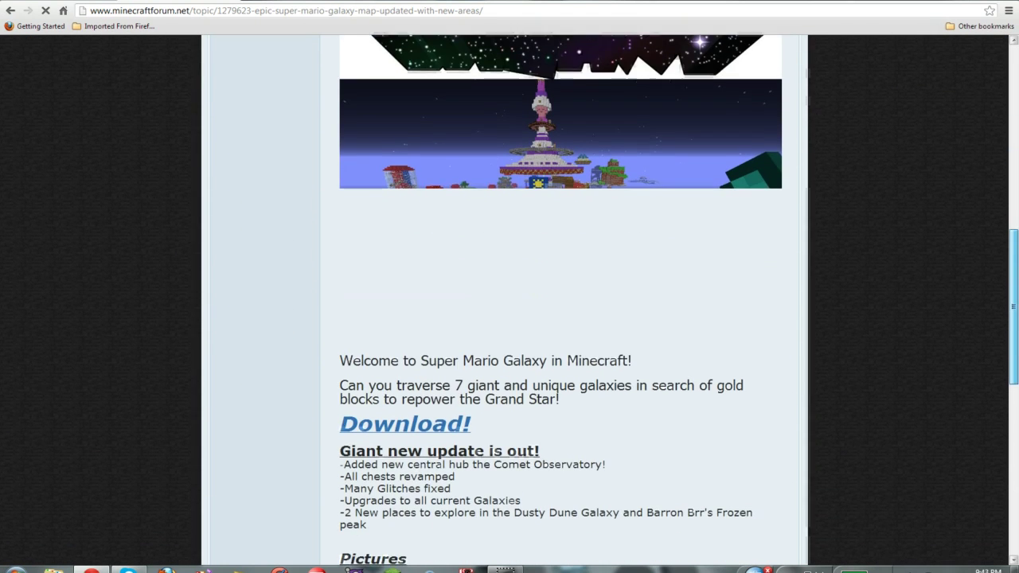
scroll(503, 373, down, 1)
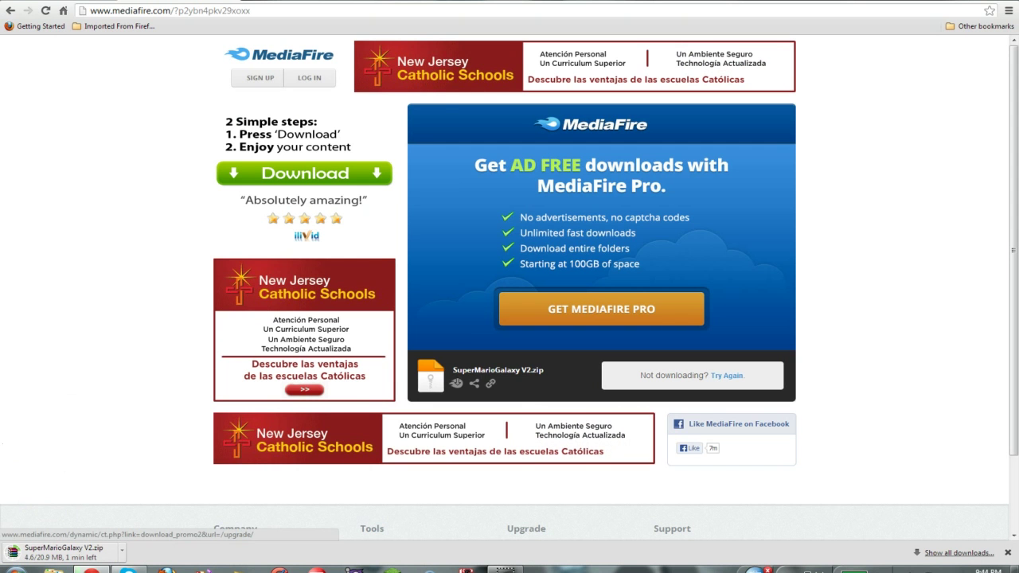
Step: Open the world folder inside the Minecraft Server Folder on the desktop
click(967, 1)
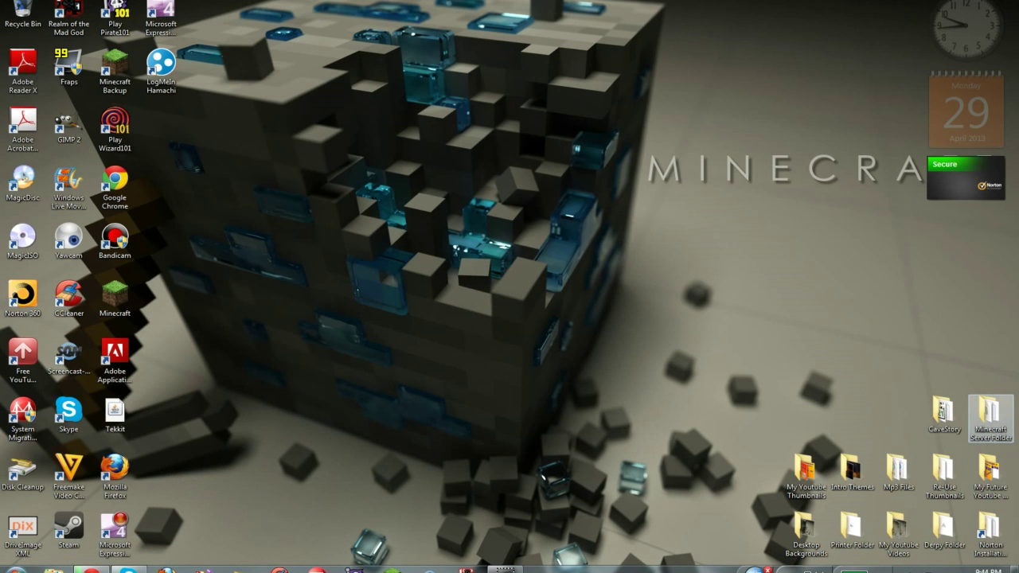
double_click(990, 414)
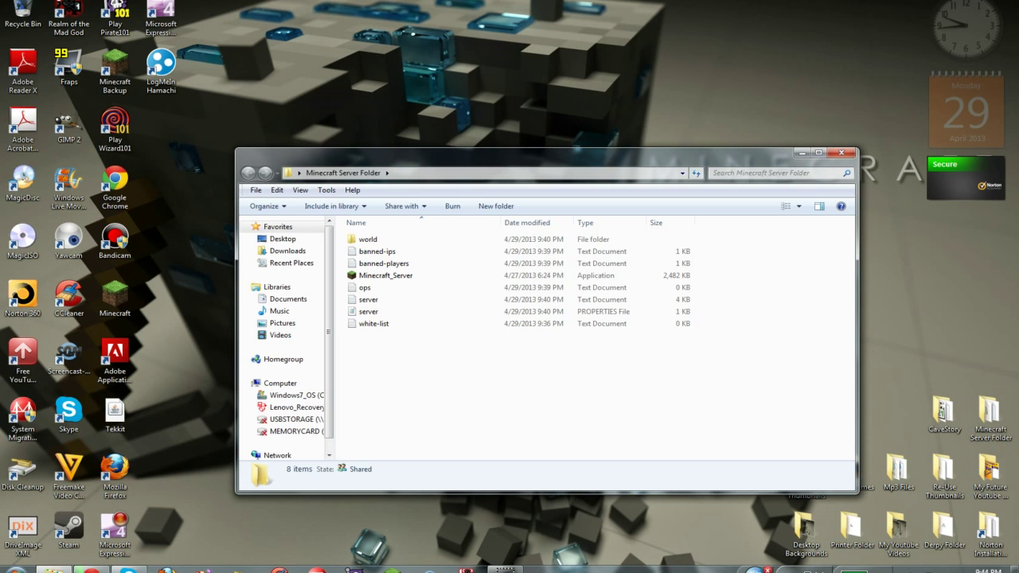
drag(536, 342, 575, 398)
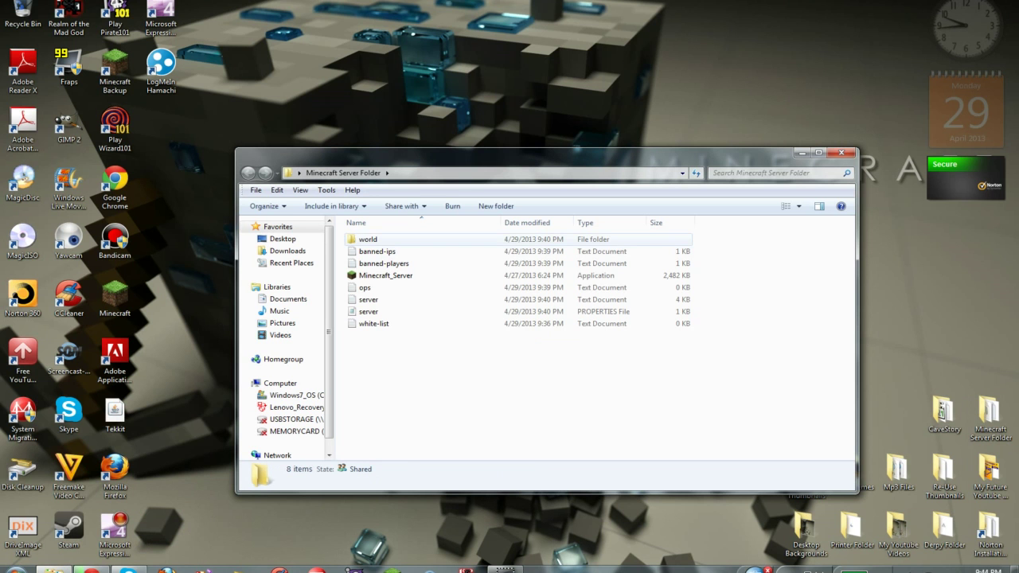
double_click(367, 239)
drag(452, 353, 478, 402)
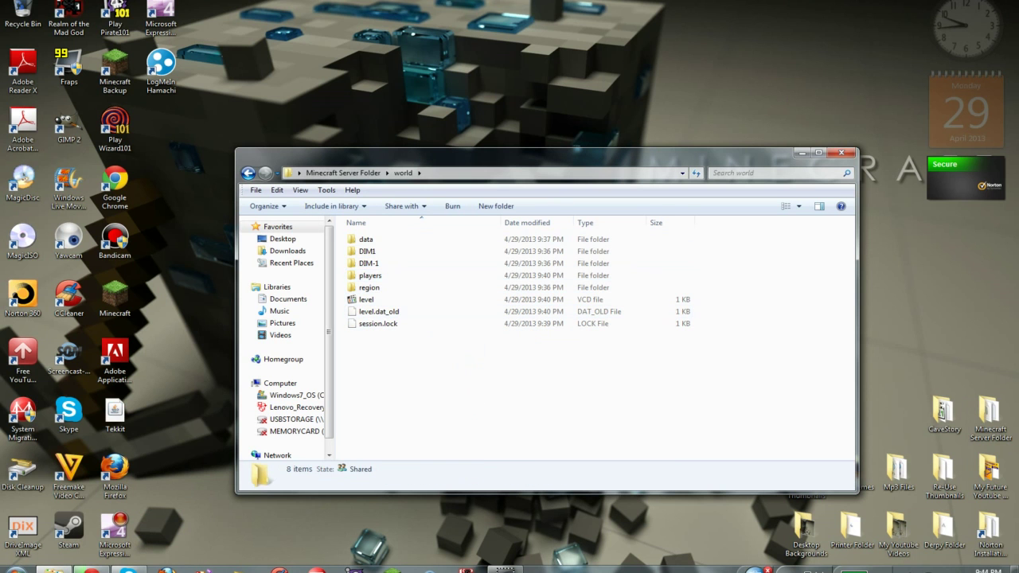
mouse_move(392, 351)
mouse_down()
mouse_move(383, 392)
mouse_move(377, 229)
mouse_move(397, 400)
mouse_move(374, 235)
mouse_move(386, 361)
mouse_up()
Step: Check the progress of the SuperMarioGalaxy V2.zip download and review the files in the server's world folder
click(92, 570)
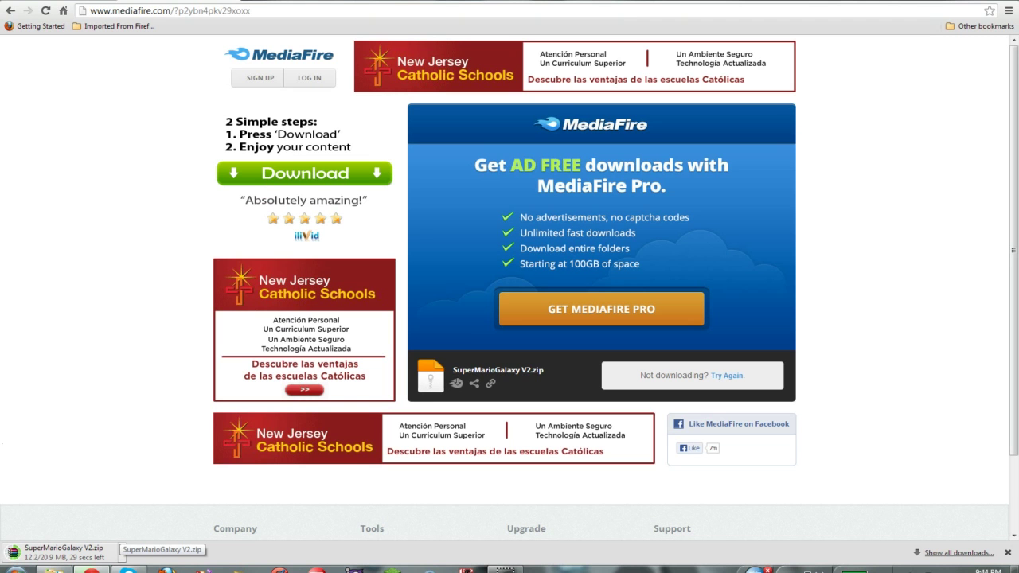
click(54, 570)
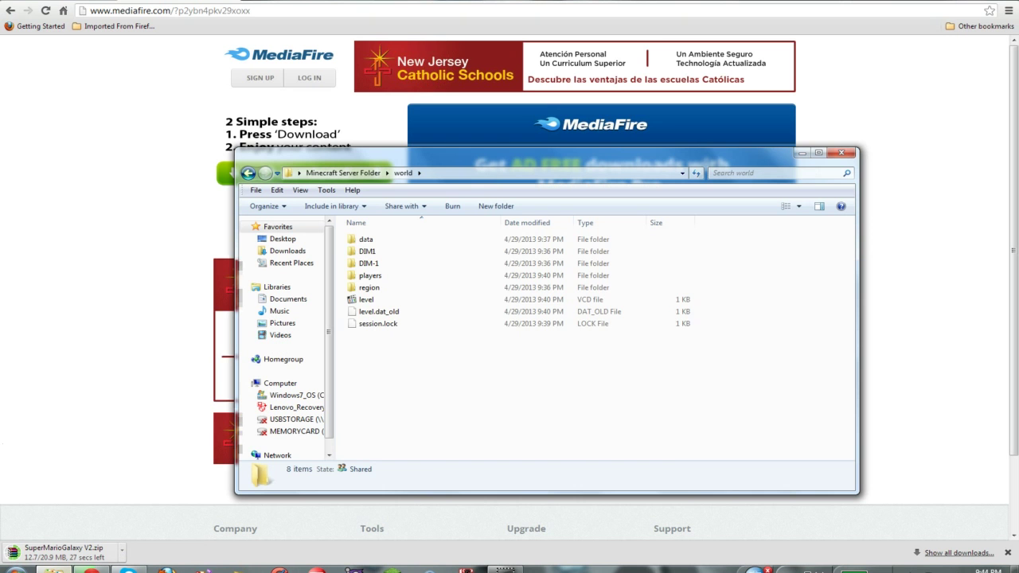
drag(509, 379, 420, 400)
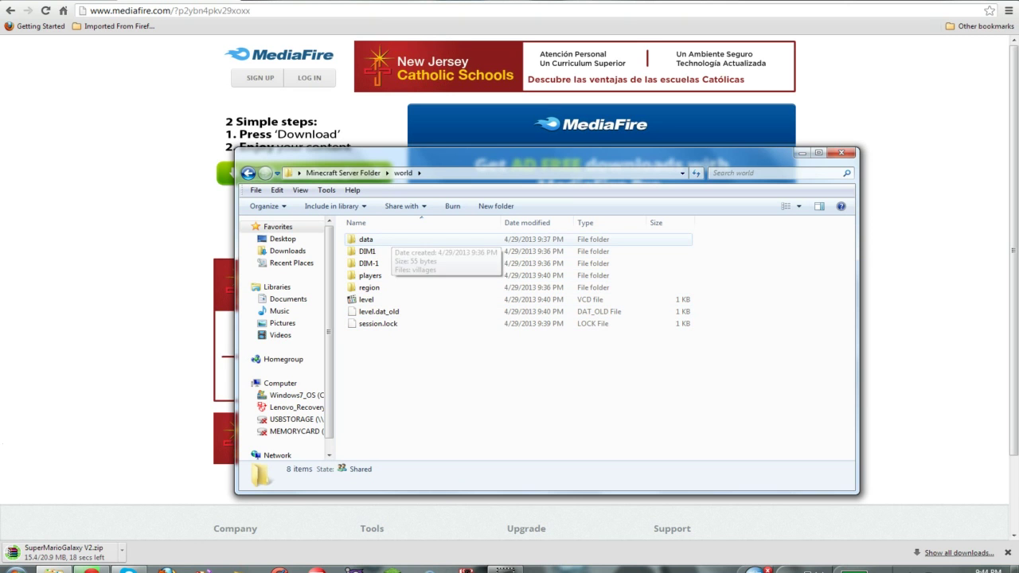
mouse_move(406, 402)
mouse_down()
mouse_move(394, 291)
mouse_move(404, 390)
mouse_up()
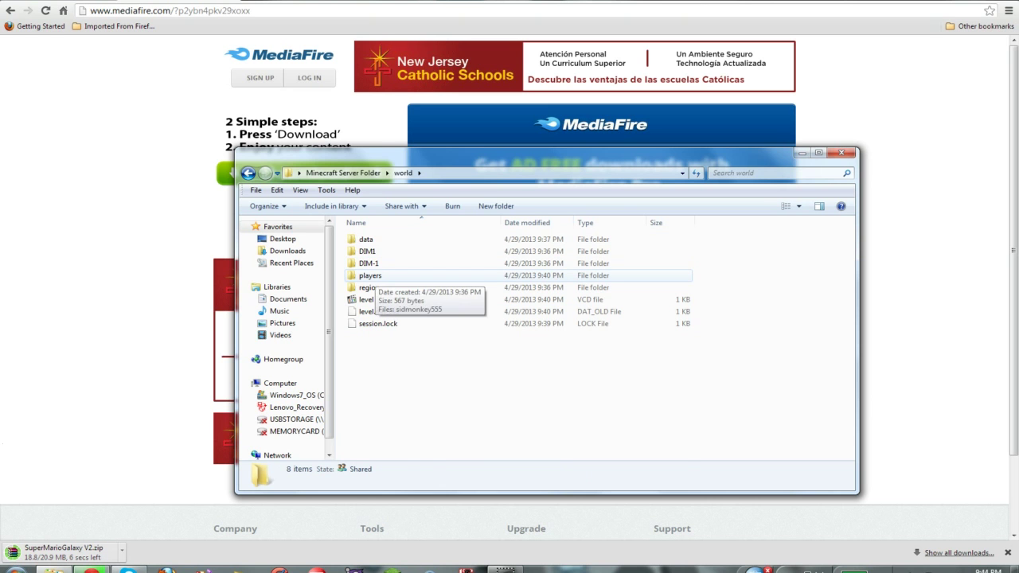
drag(390, 286, 390, 351)
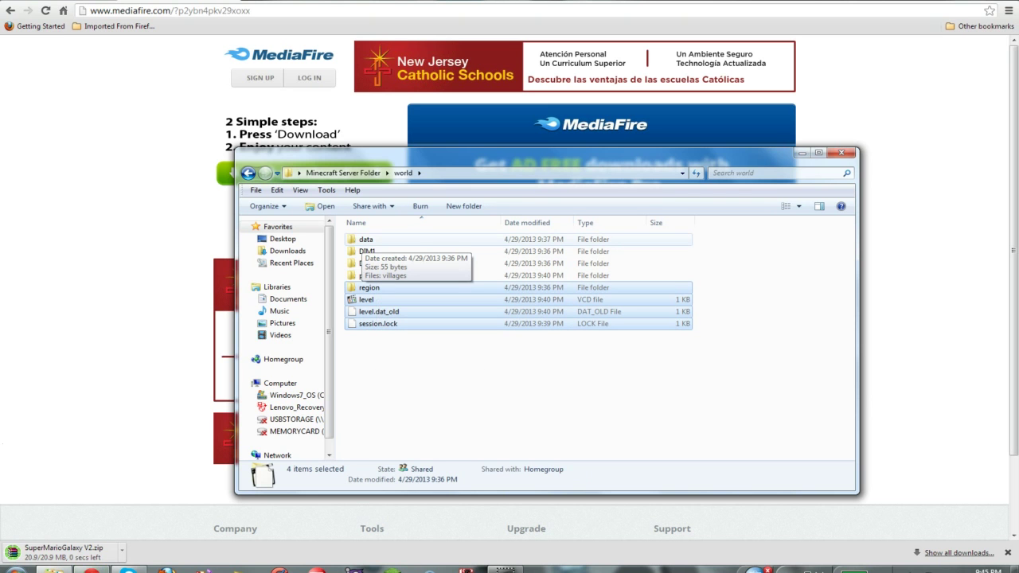
click(494, 383)
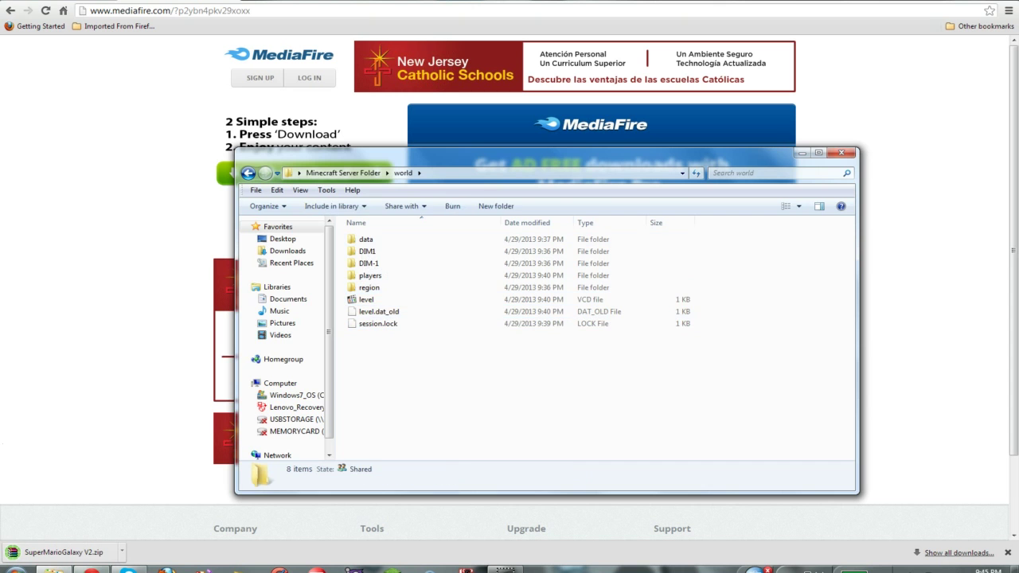
Step: Show the downloaded SuperMarioGalaxy V2 archive in its Downloads folder and select it
click(122, 551)
click(169, 503)
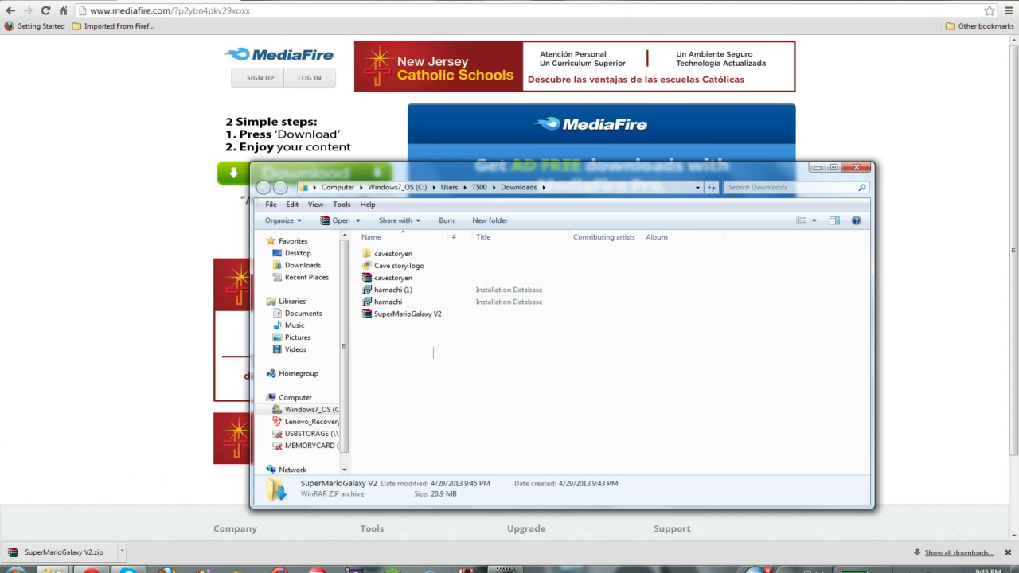
drag(433, 347, 455, 358)
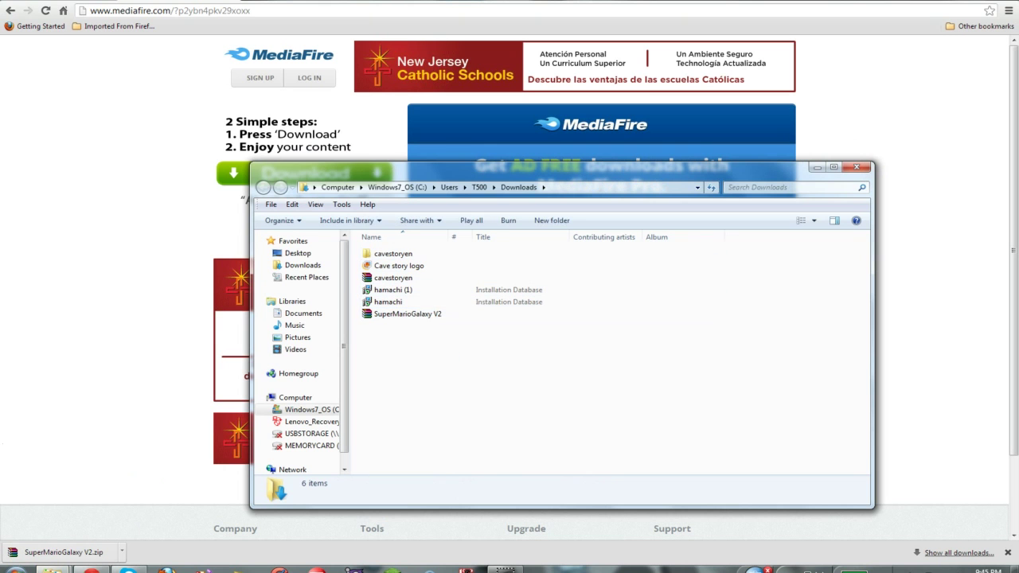
click(408, 313)
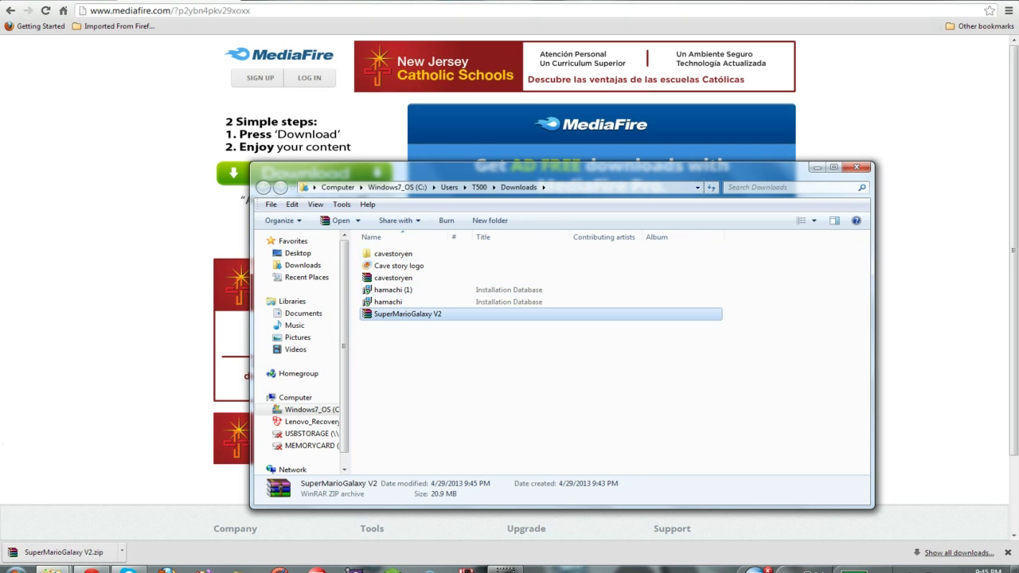
Step: Delete everything in the Downloads folder except the SuperMarioGalaxy V2 archive
drag(756, 297, 644, 250)
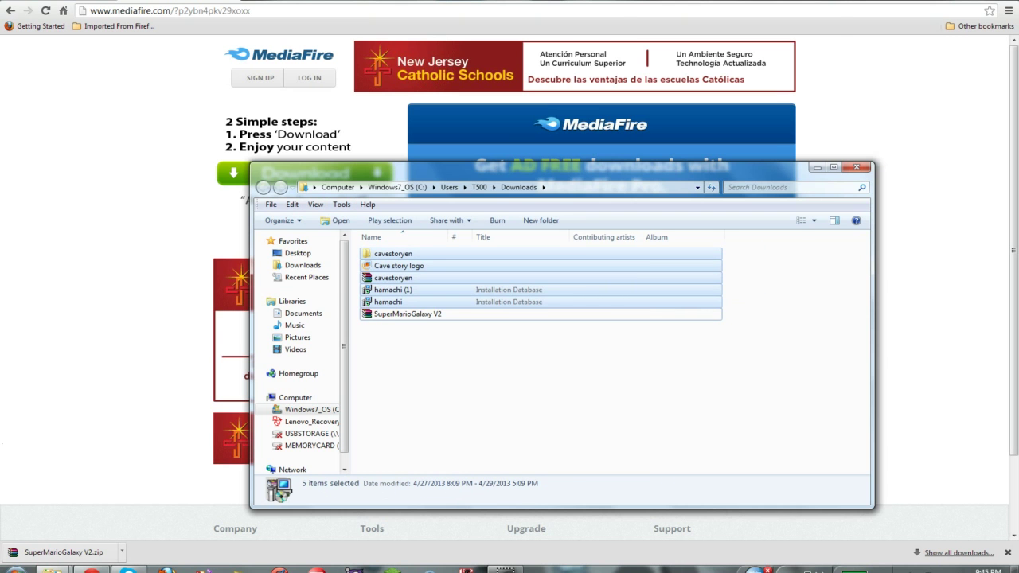
key(Delete)
key(Escape)
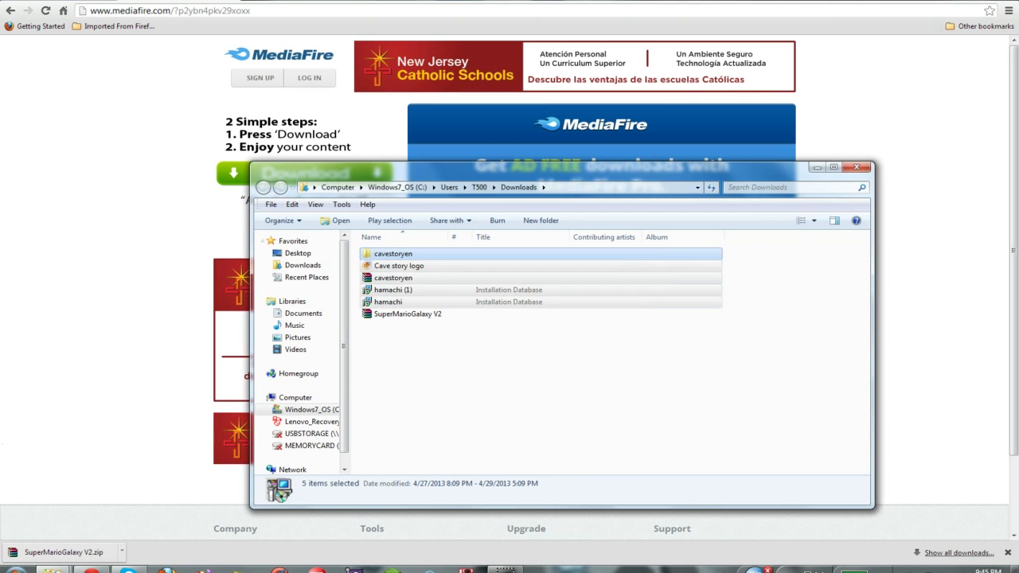
Step: Extract the SuperMarioGalaxy V2 archive with WinRAR into a SuperMarioGalaxy V2 folder in Downloads, and close the archive
click(400, 254)
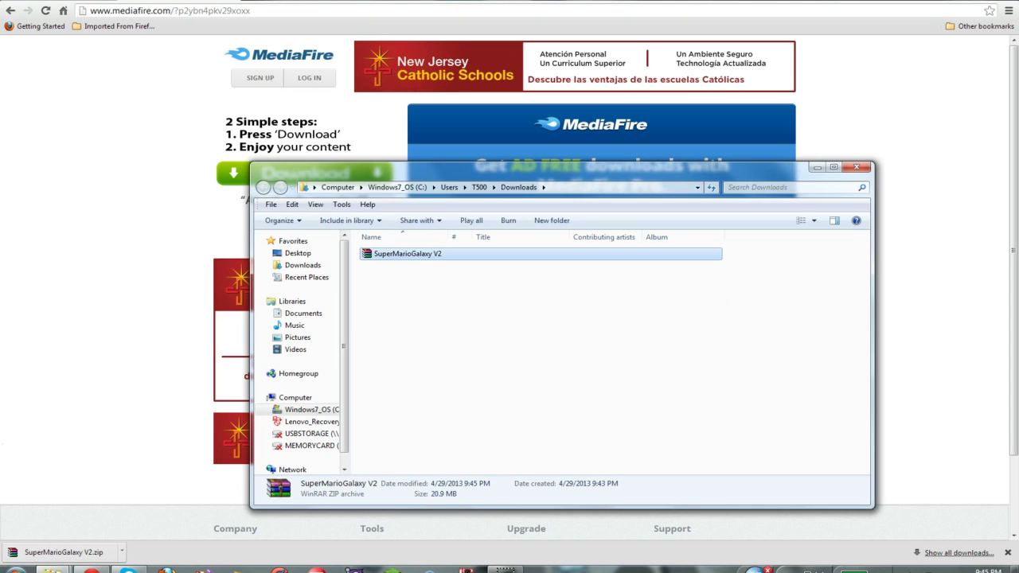
key(Return)
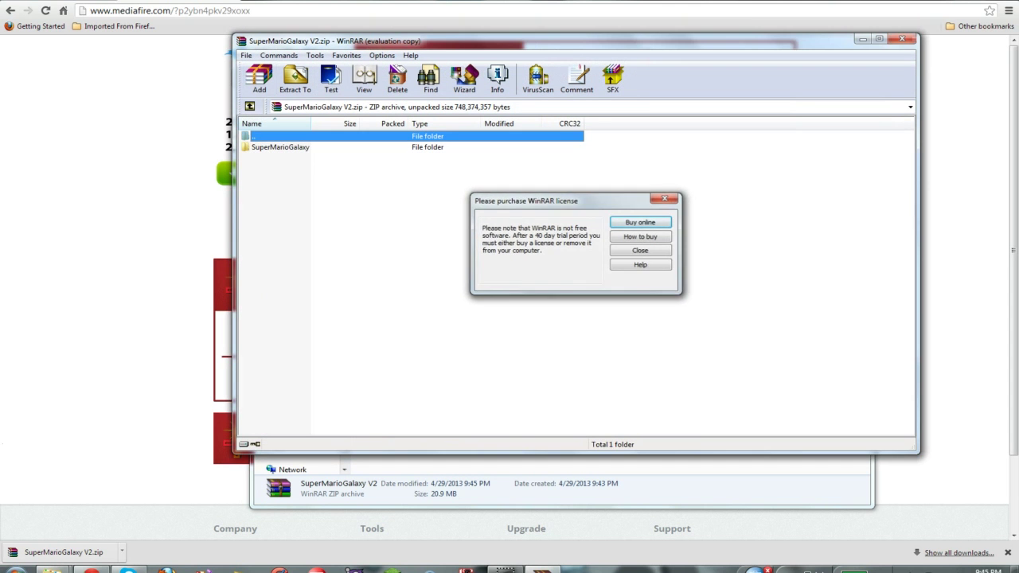
click(640, 250)
click(295, 77)
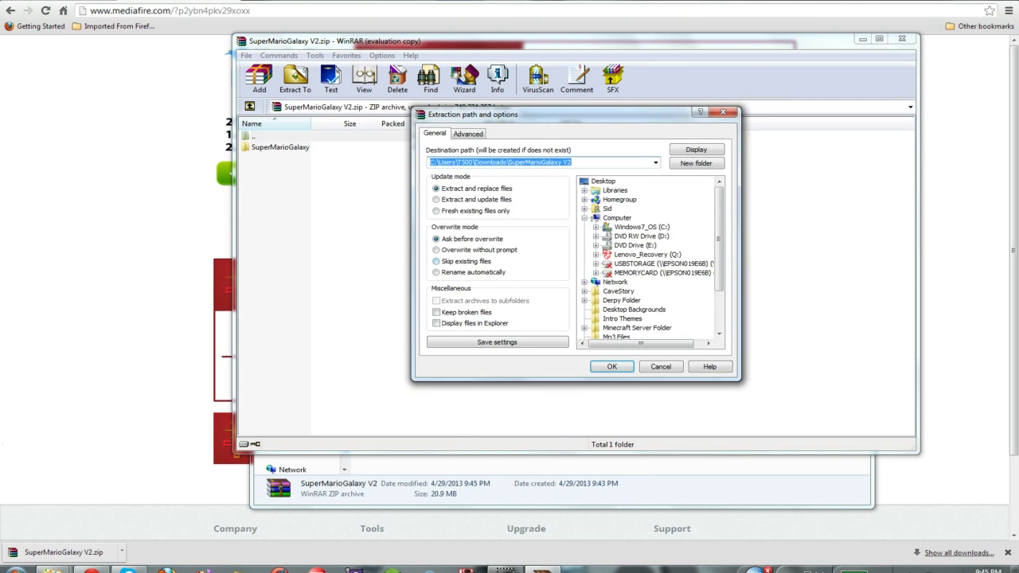
key(Return)
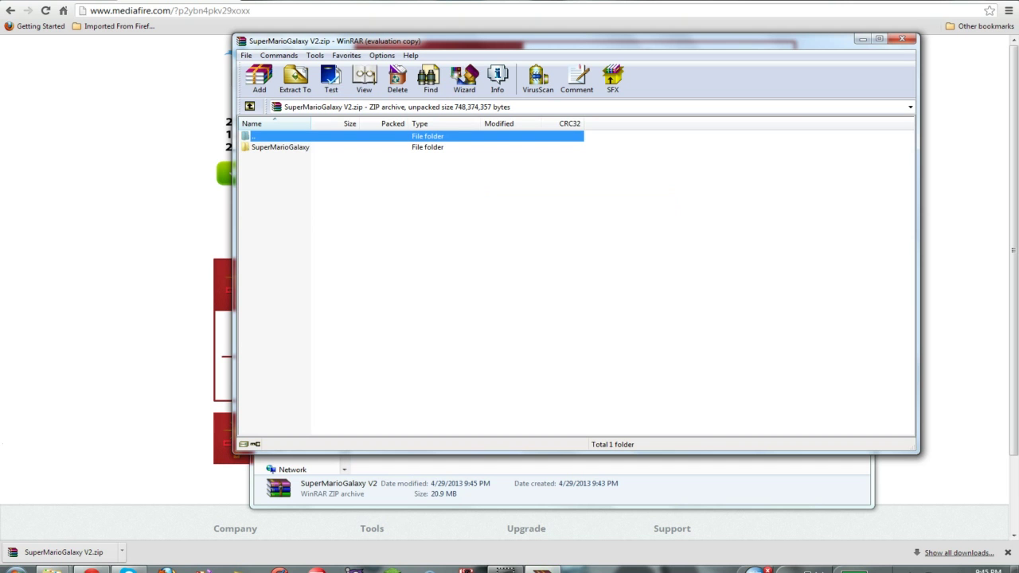
click(902, 39)
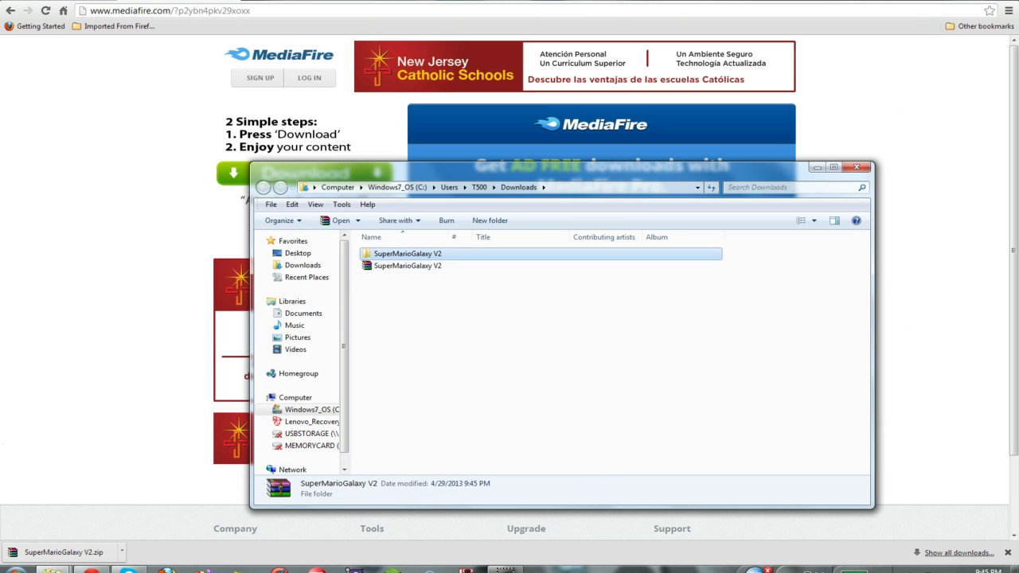
Step: Open the extracted SuperMarioGalaxy V2 folder and the SuperMarioGalaxy map folder inside it
double_click(408, 253)
double_click(402, 254)
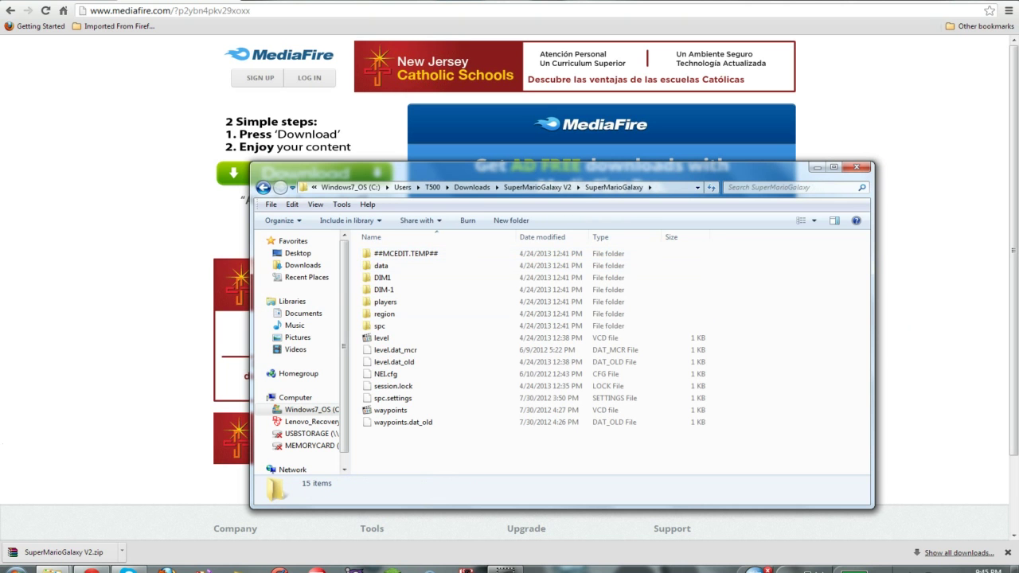
mouse_move(447, 439)
mouse_down()
mouse_move(434, 248)
mouse_move(438, 436)
mouse_up()
Step: Return to the server's world folder and delete all the files and folders in it
mouse_move(52, 571)
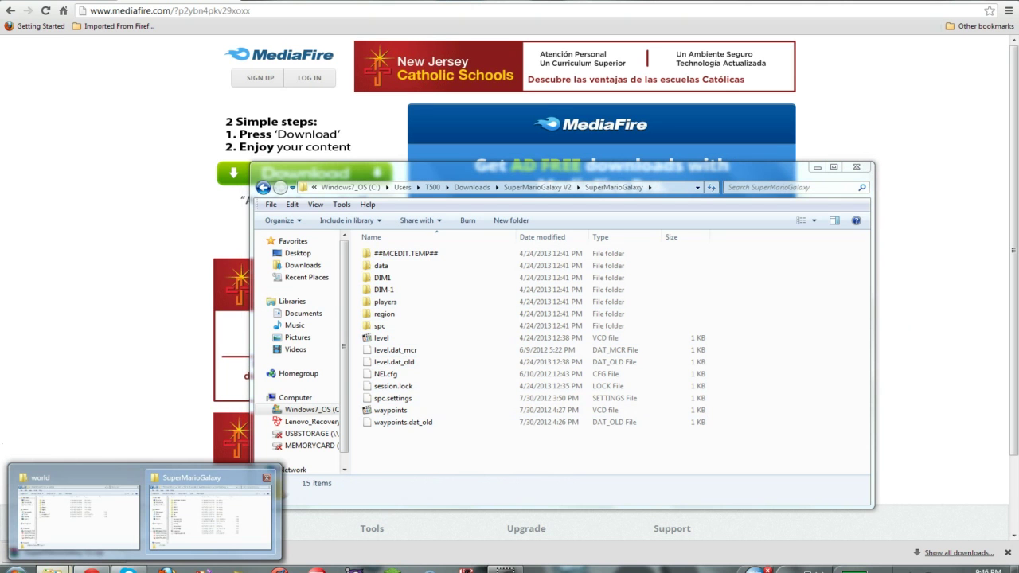
click(75, 513)
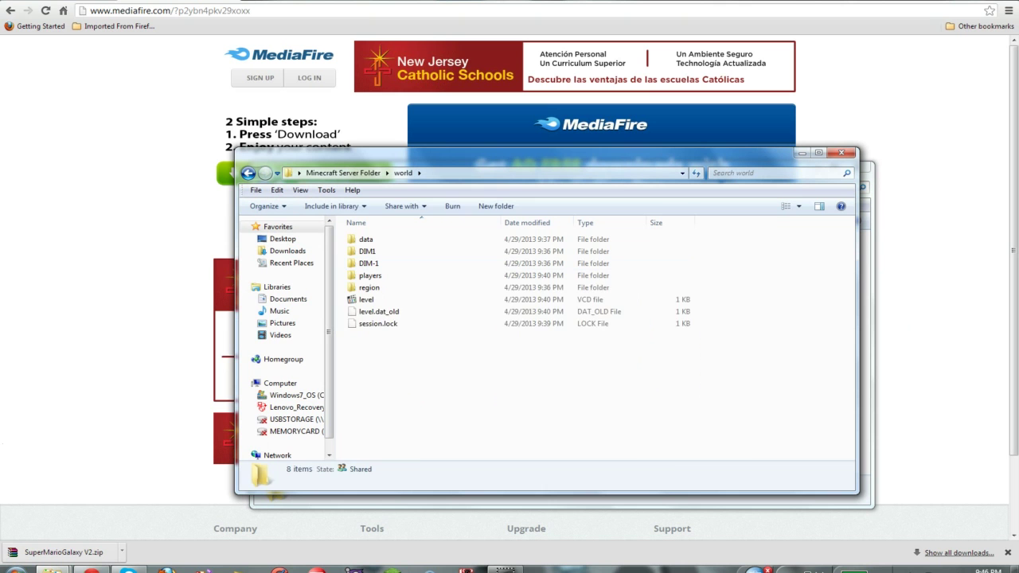
mouse_move(414, 381)
mouse_down()
mouse_move(410, 284)
mouse_move(402, 417)
mouse_move(407, 229)
mouse_move(414, 375)
mouse_up()
key(alt+Tab)
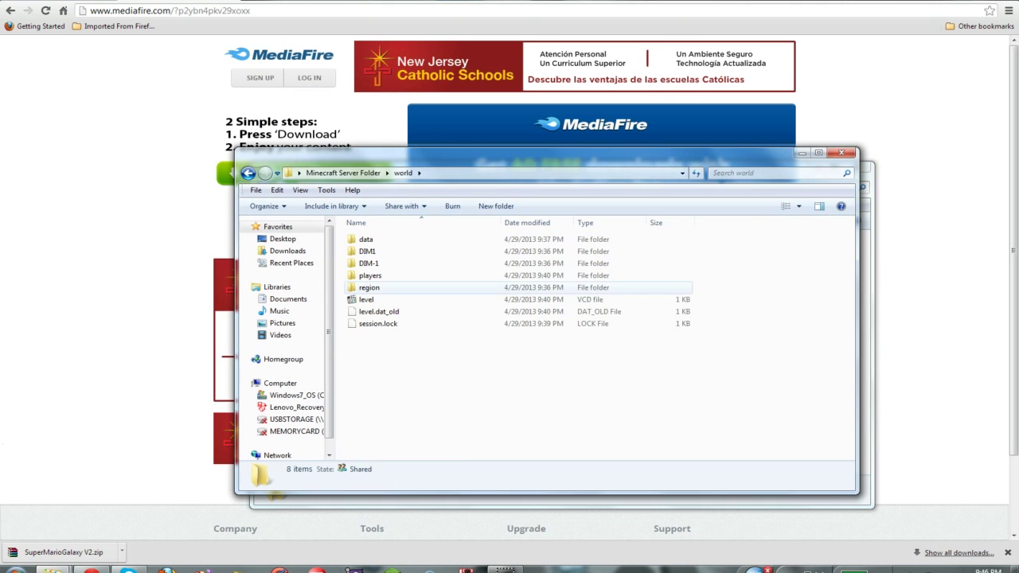
drag(472, 405, 462, 229)
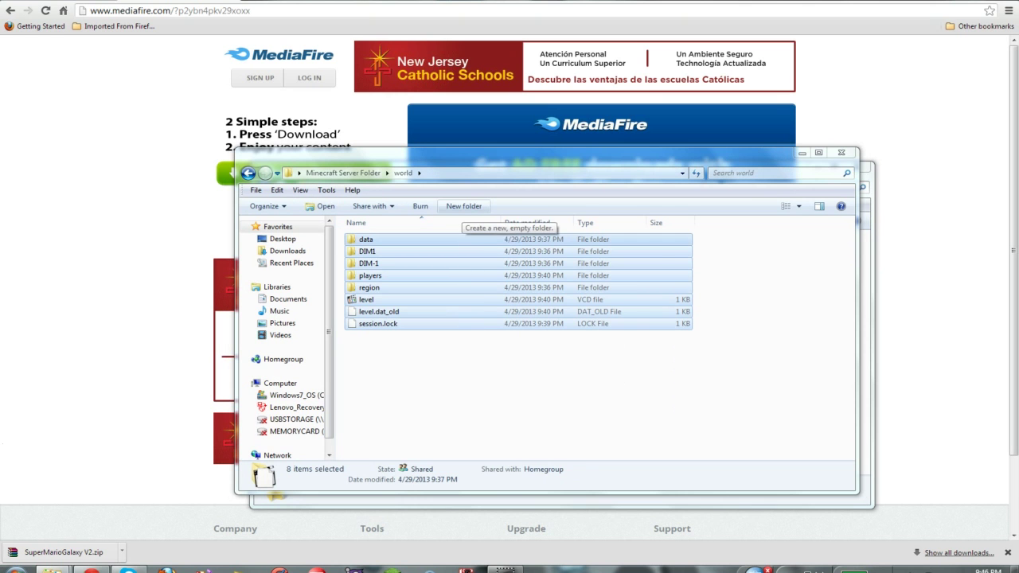
key(Delete)
key(Return)
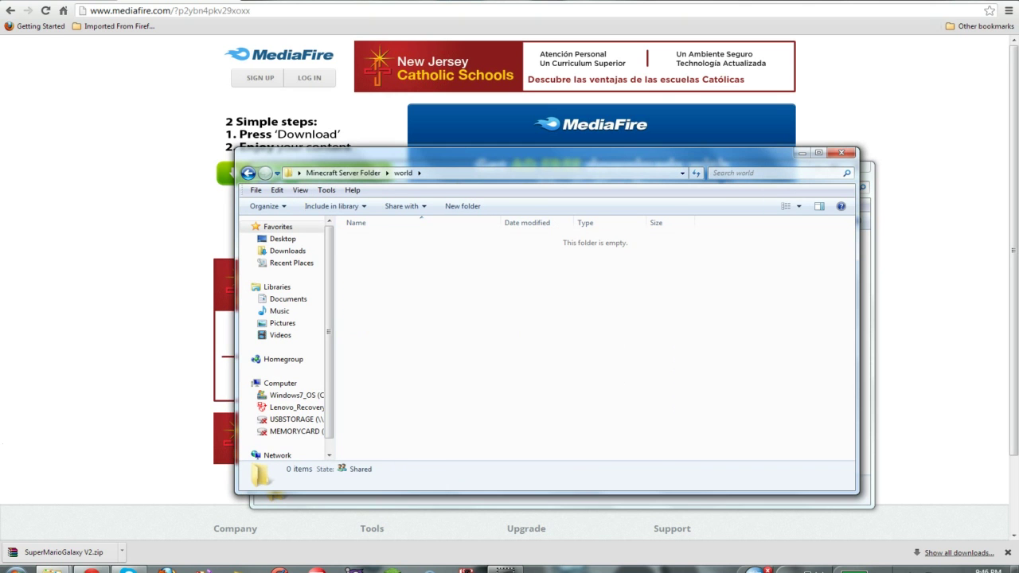
Step: Copy all the files and folders of the extracted SuperMarioGalaxy map into the server's world folder
click(866, 430)
drag(655, 463, 614, 247)
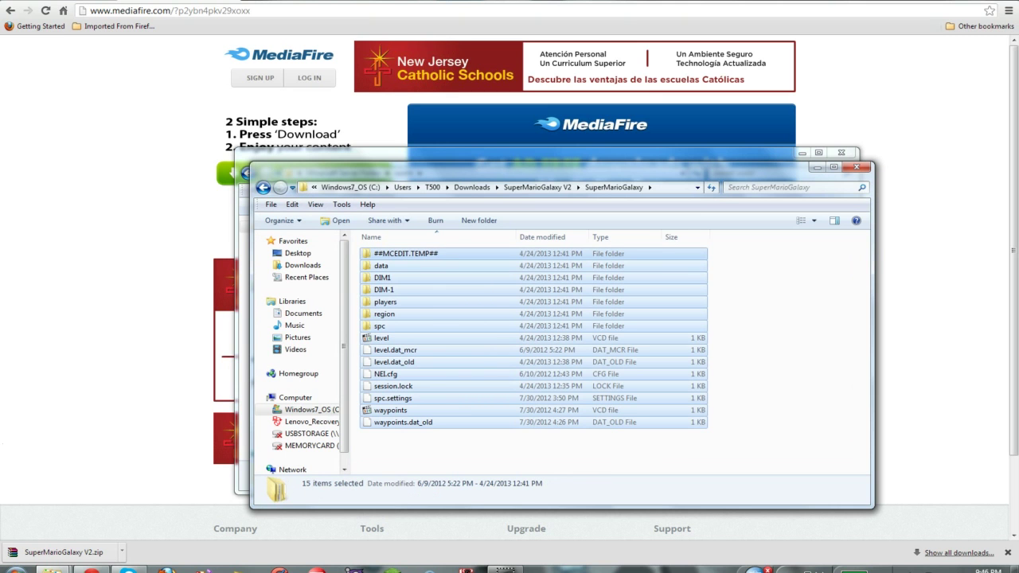
key(alt+Tab)
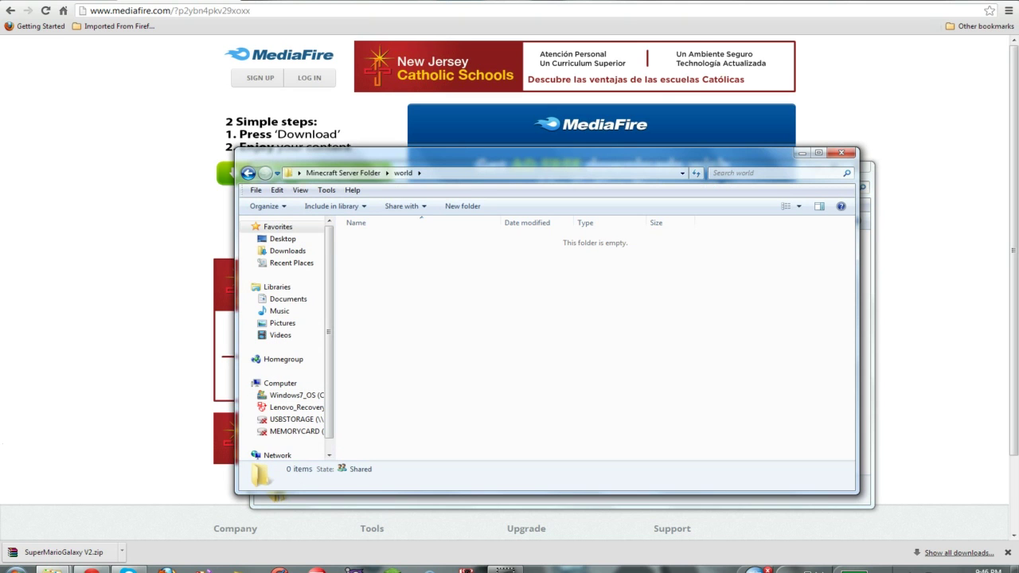
key(ctrl+v)
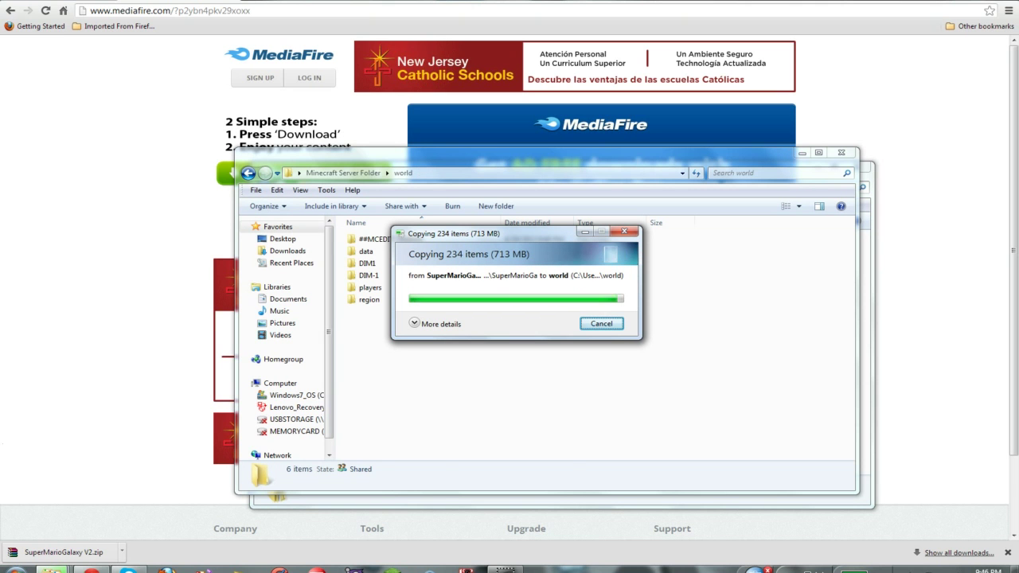
click(756, 351)
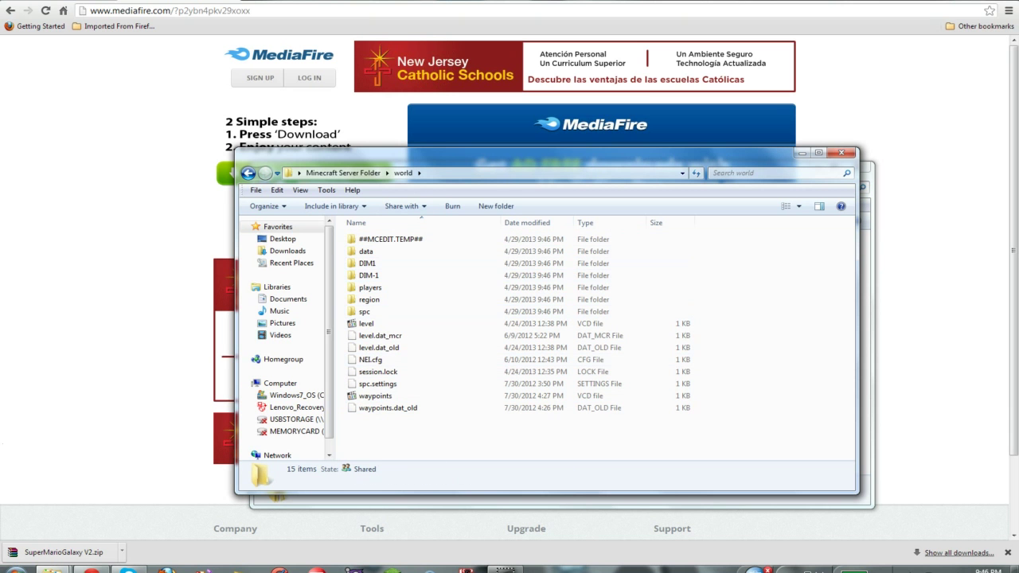
Step: Compare the server's world folder with the extracted SuperMarioGalaxy folder, and close both folder windows
drag(363, 155, 399, 179)
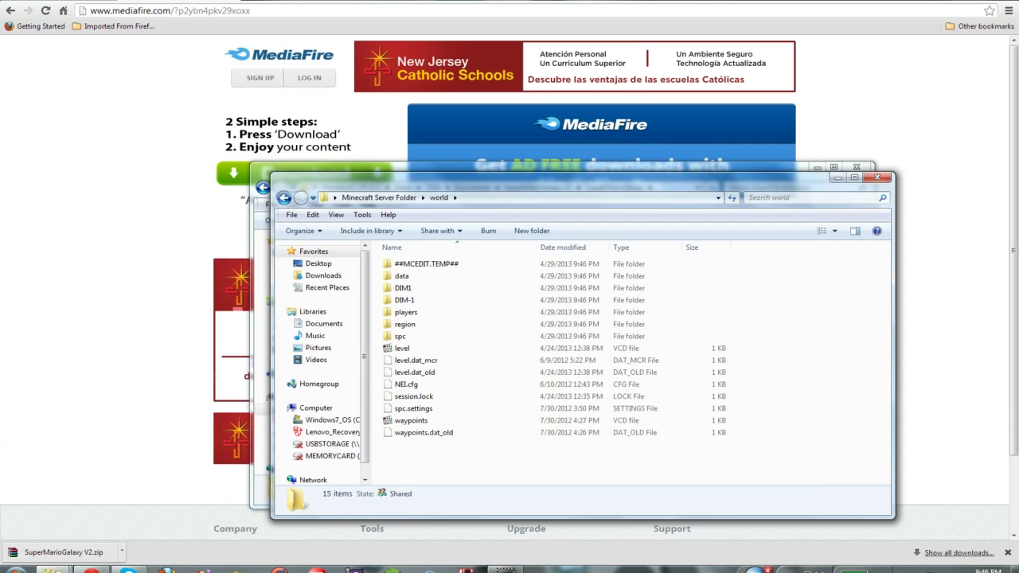
click(390, 168)
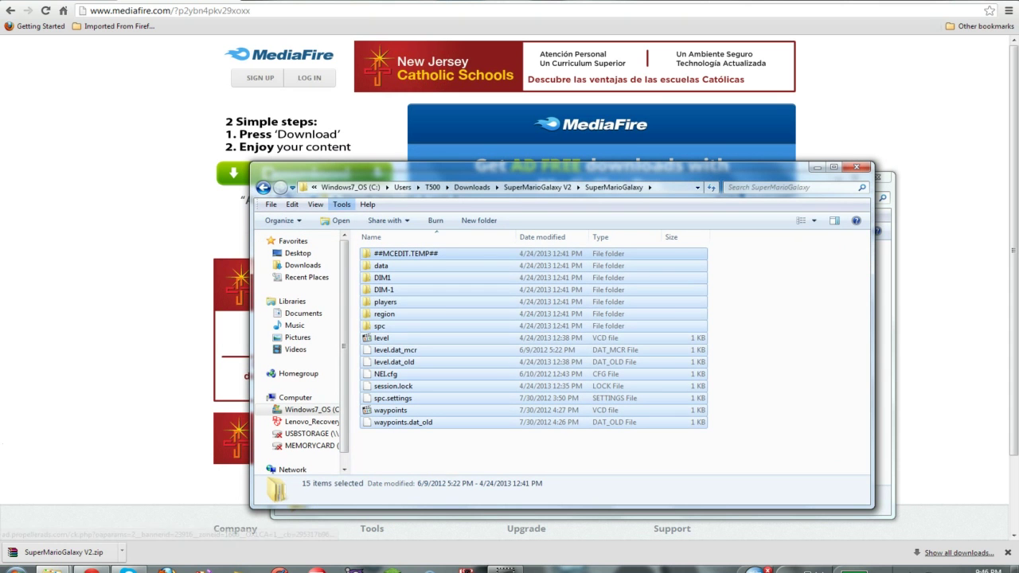
click(762, 355)
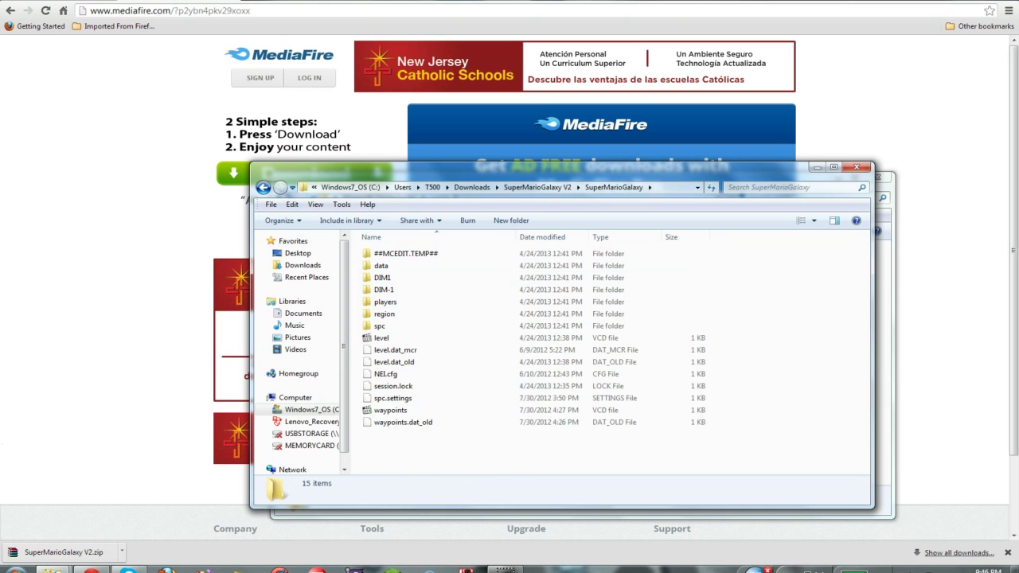
key(BackSpace)
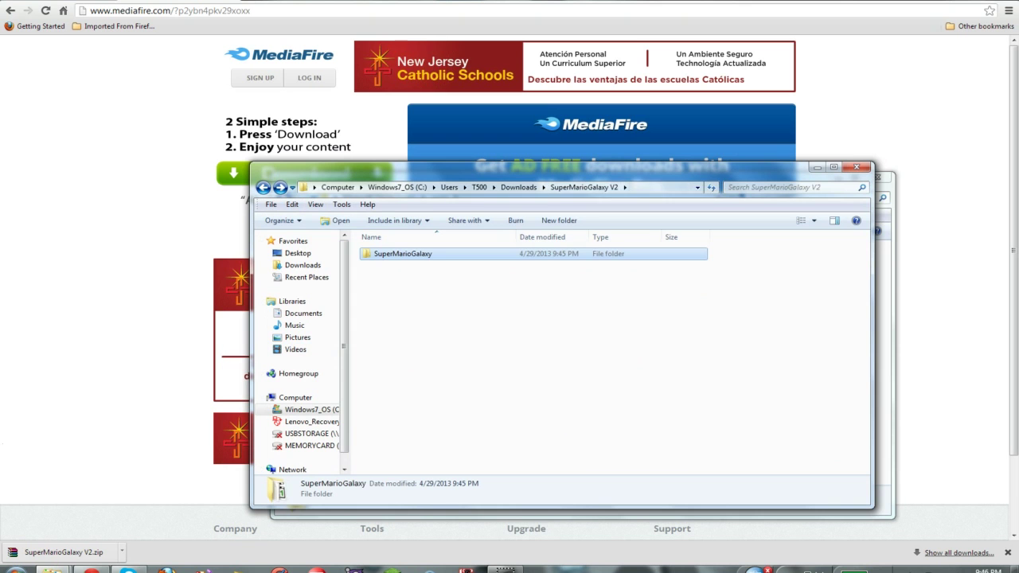
key(alt+Tab)
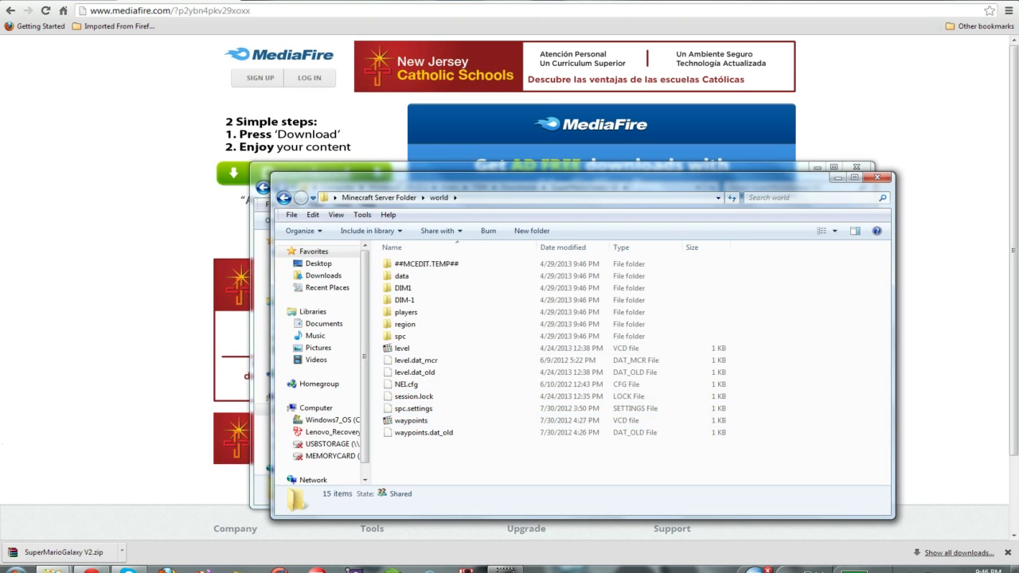
key(alt+F4)
key(alt+F4)
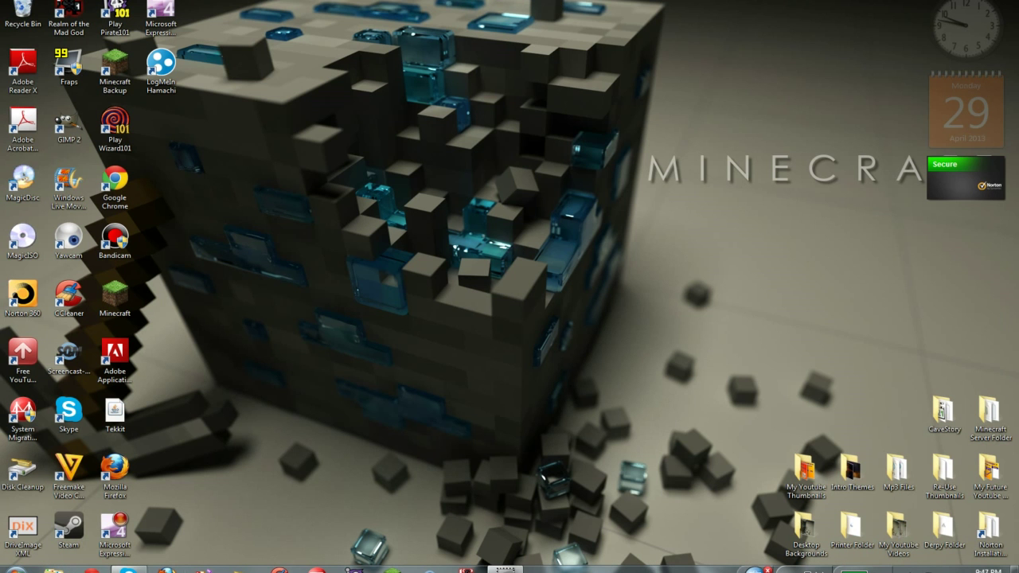
Step: Open the Minecraft launcher, run Minecraft_Server from the Minecraft Server Folder, and close that folder
double_click(115, 297)
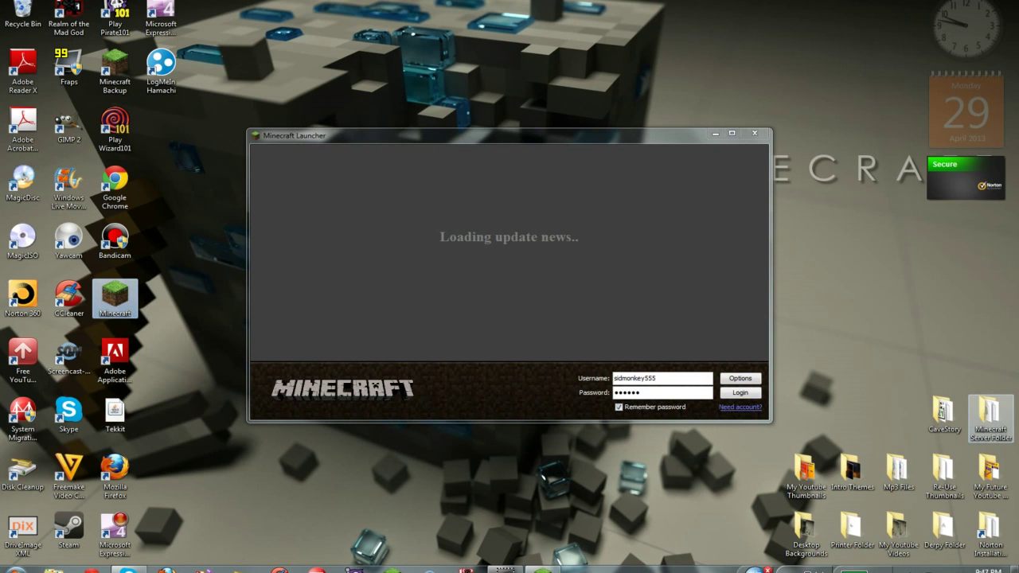
click(990, 416)
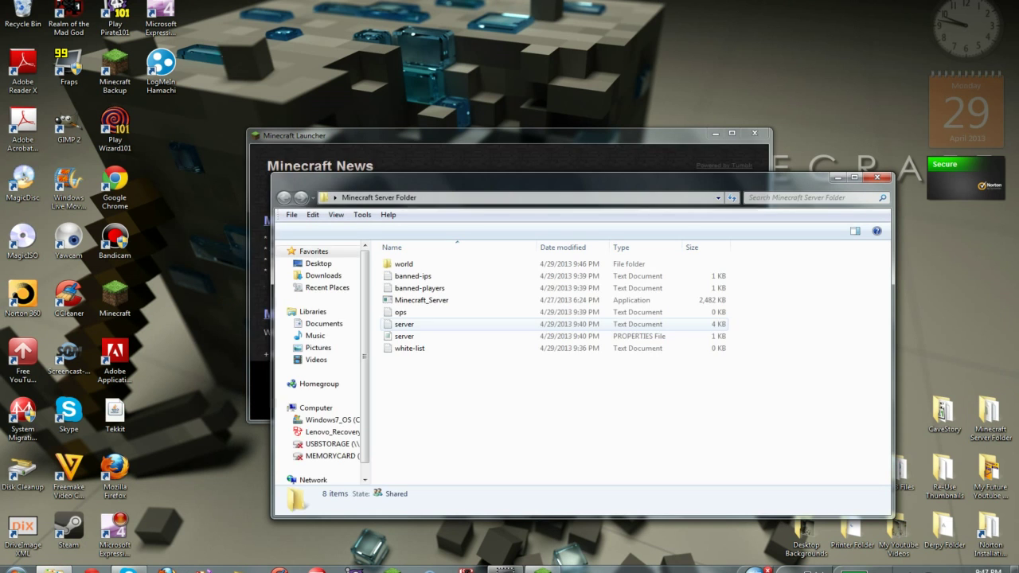
double_click(422, 300)
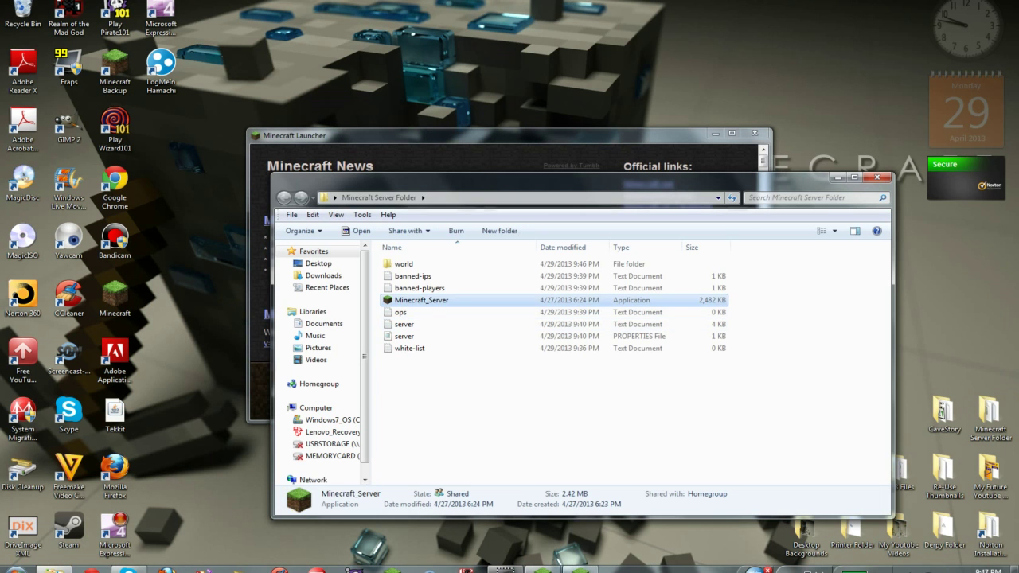
click(543, 292)
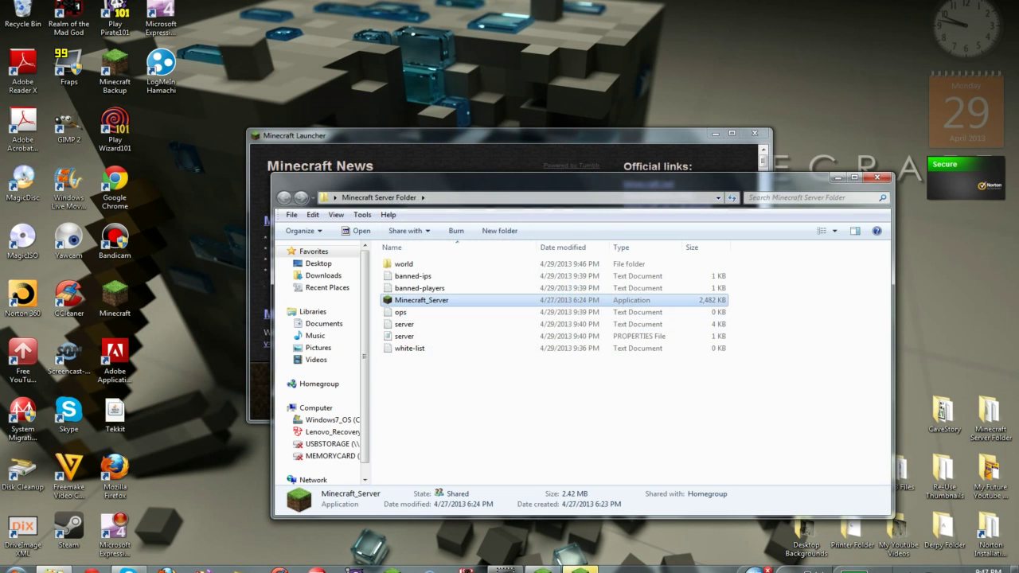
click(877, 178)
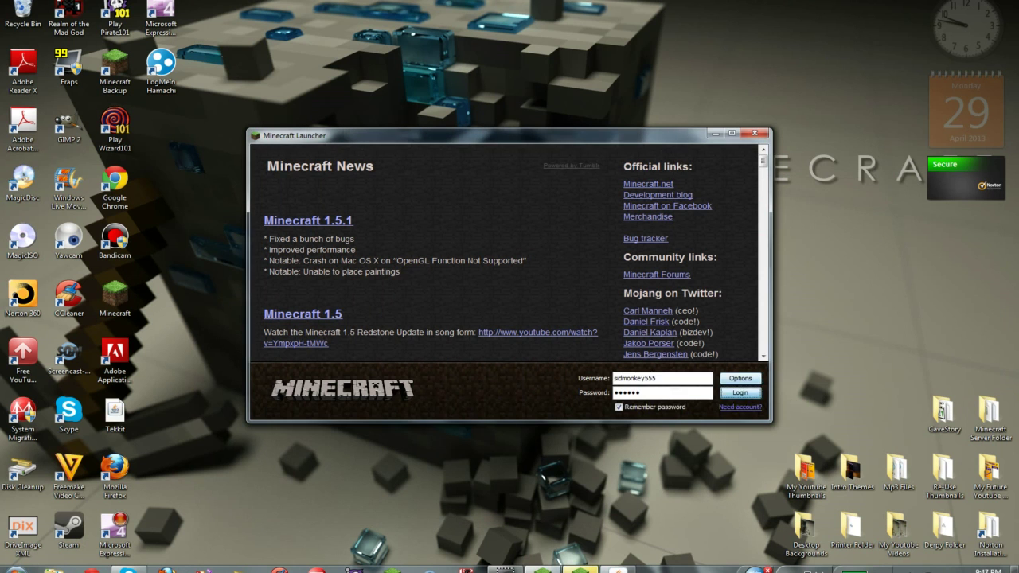
Step: Log in to Minecraft with the remembered account, close the extra launcher, and move the server window aside
key(Return)
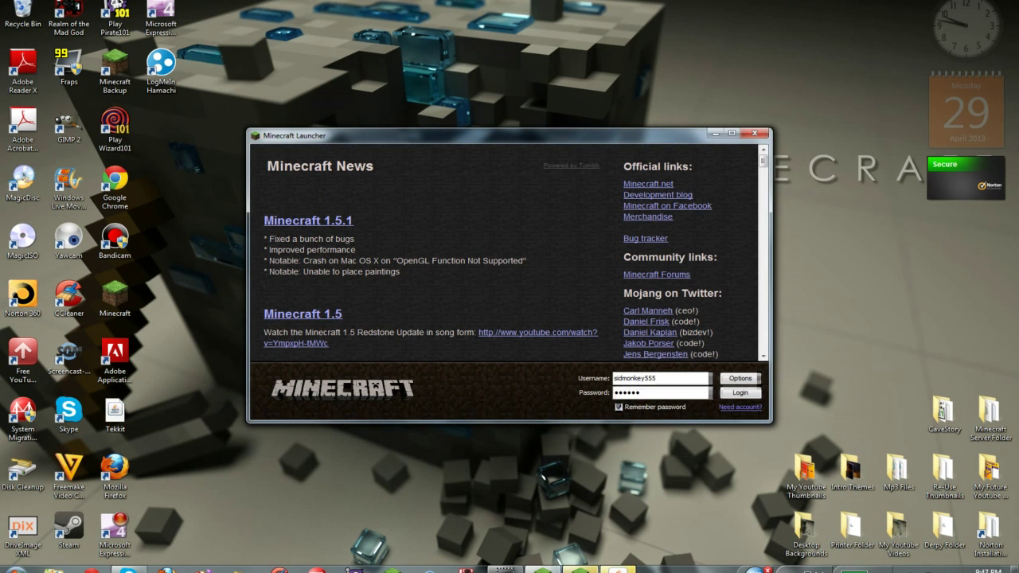
click(619, 570)
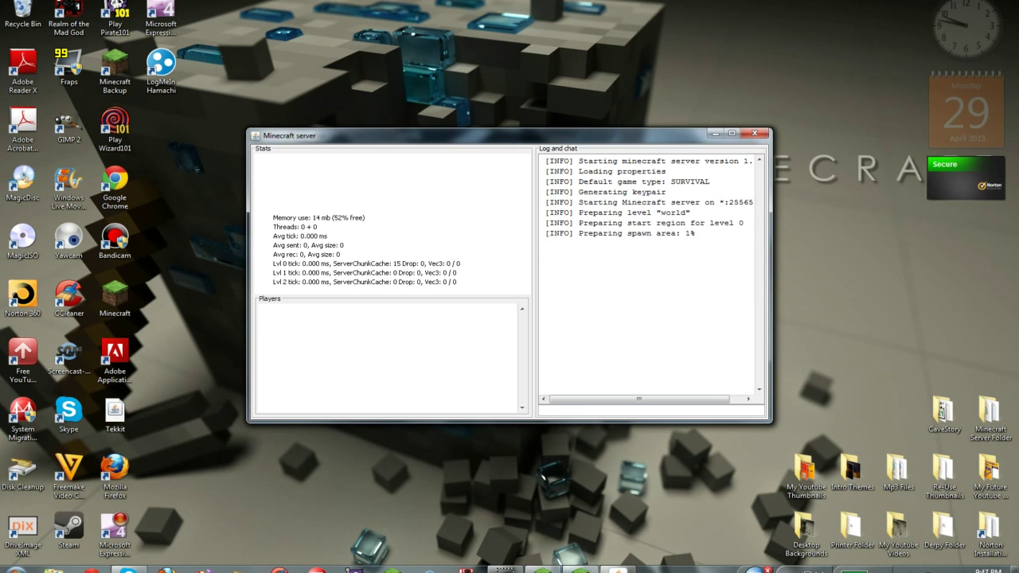
click(580, 570)
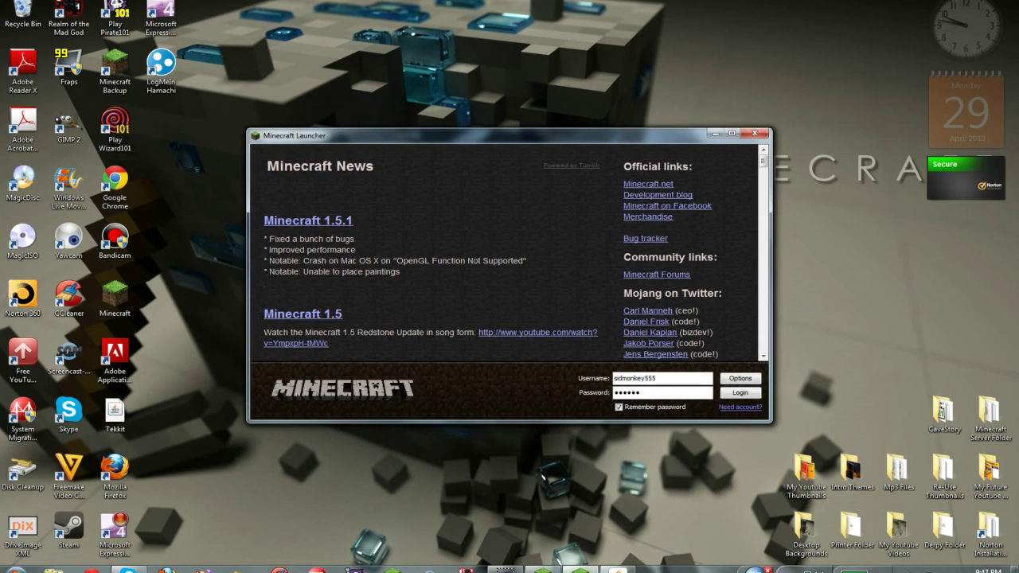
click(755, 133)
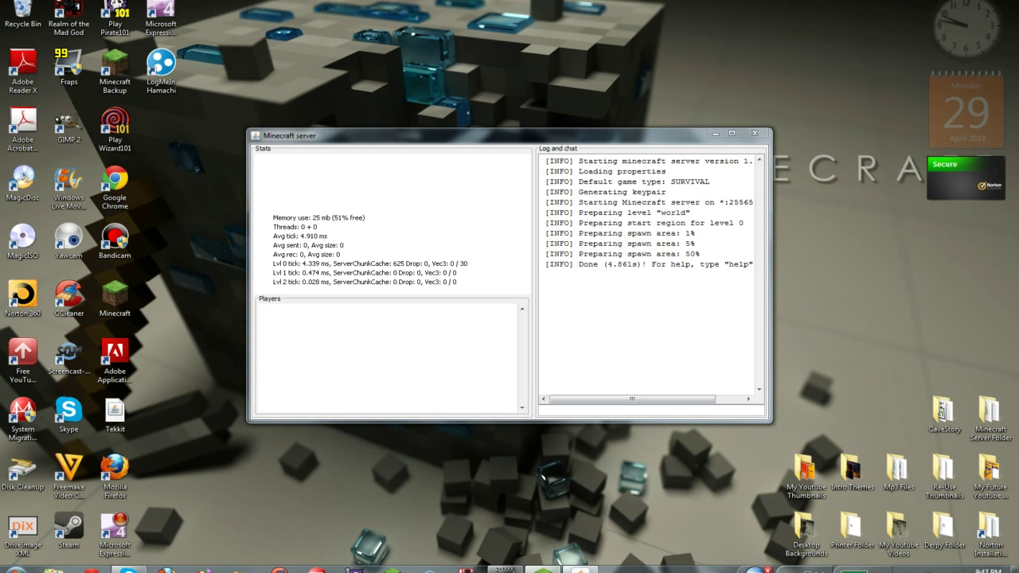
drag(478, 135, 539, 174)
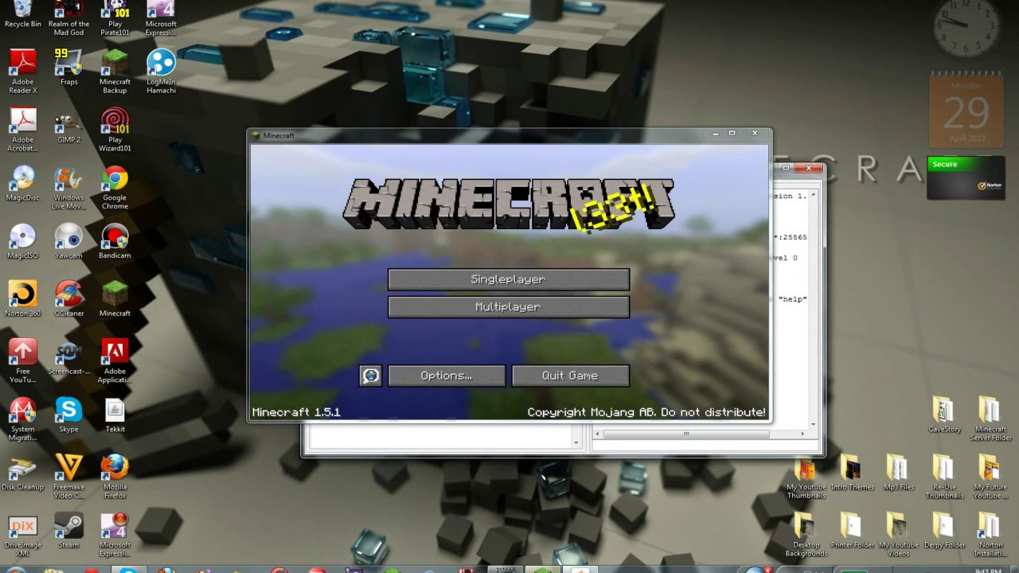
Step: Open Minecraft's multiplayer server list and join the entry named Minecraft Server
click(525, 306)
click(715, 134)
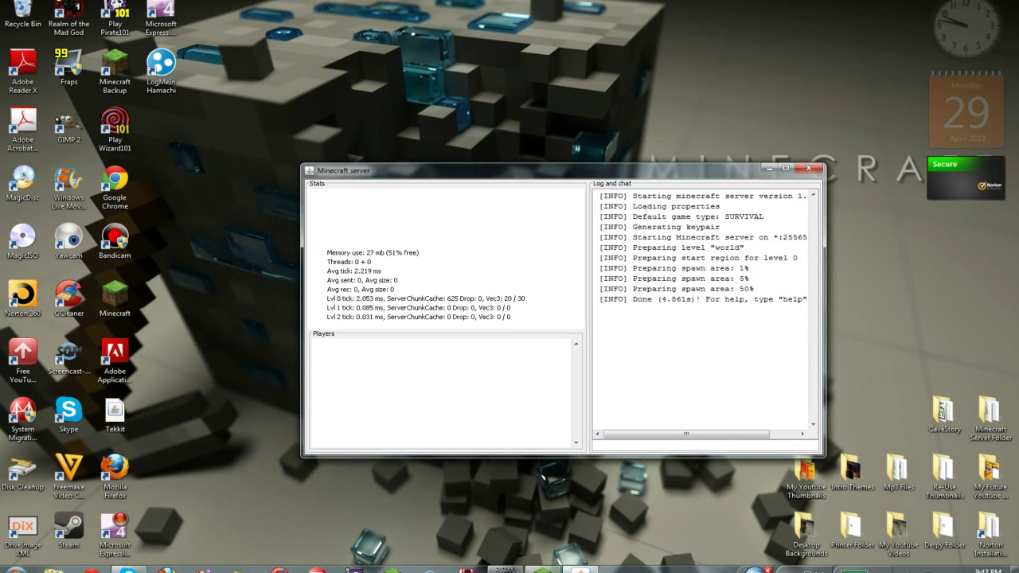
click(543, 570)
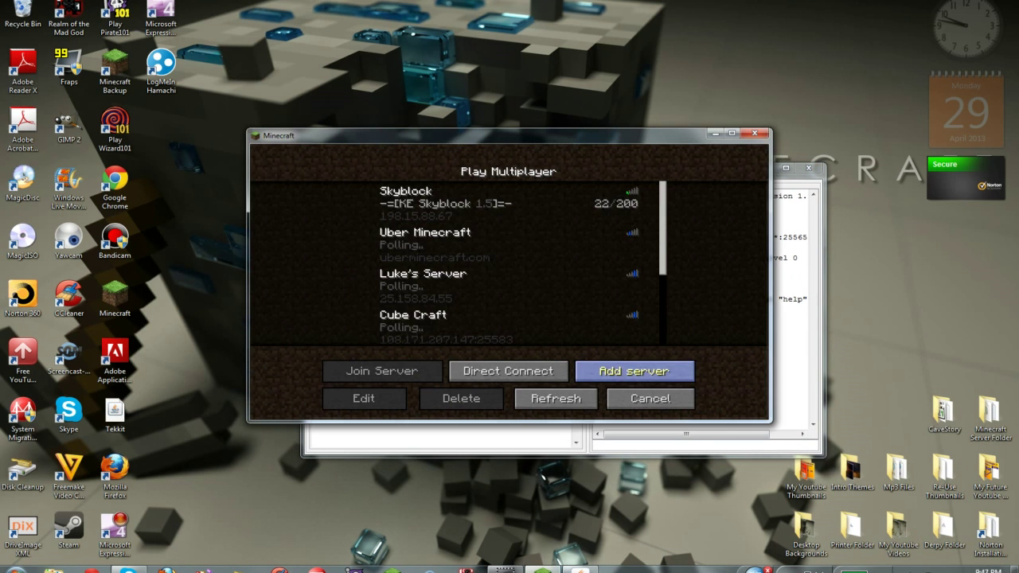
scroll(454, 263, down, 3)
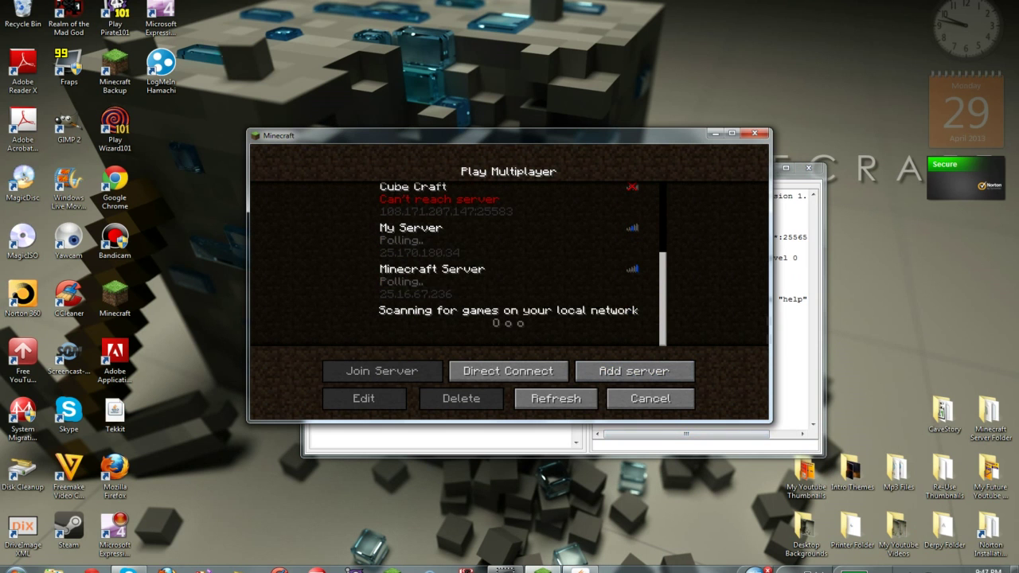
click(508, 281)
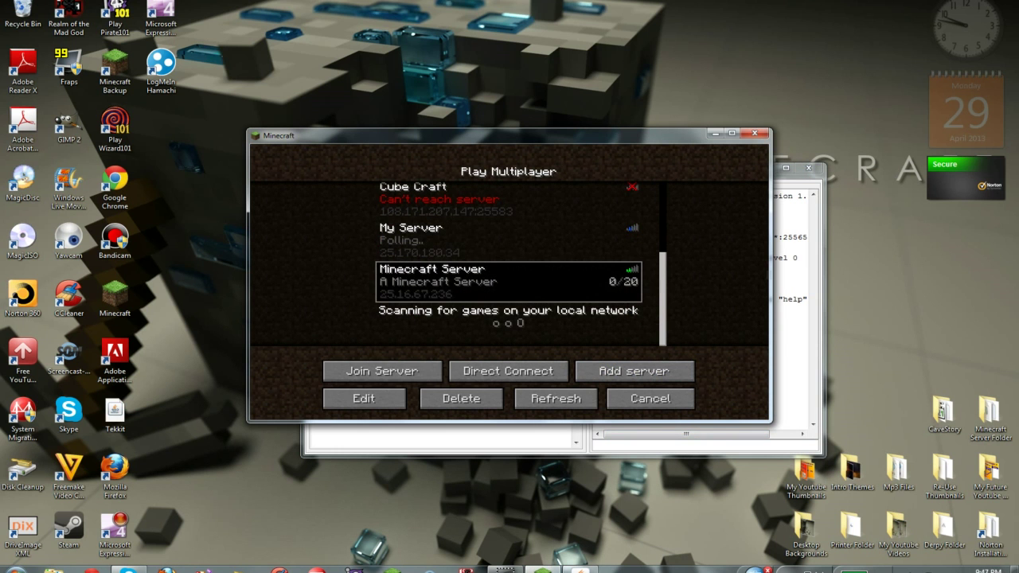
click(382, 371)
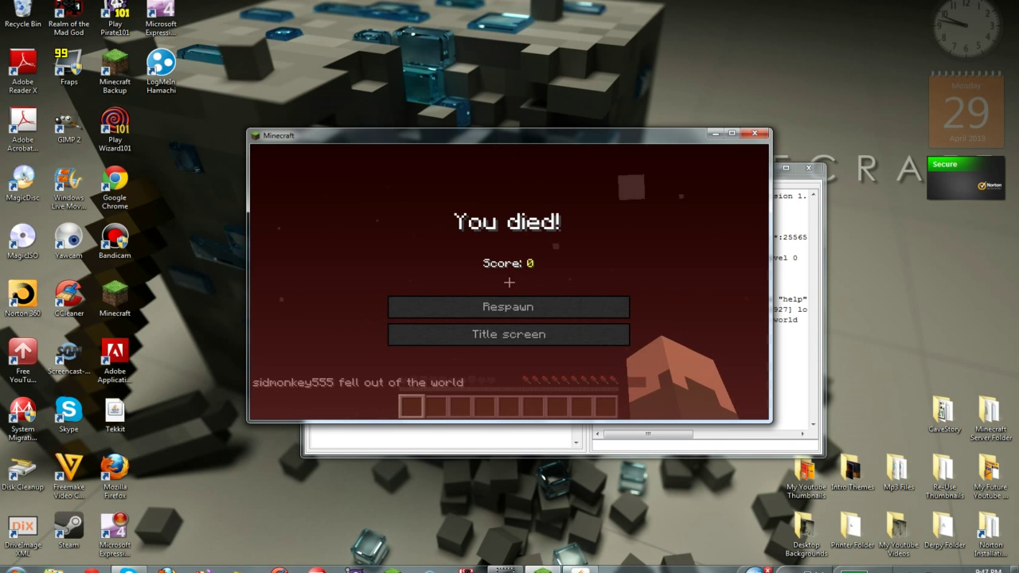
Step: Respawn in the Super Mario Galaxy map, walk along the stone path to the rule signs, and pause the game
click(509, 308)
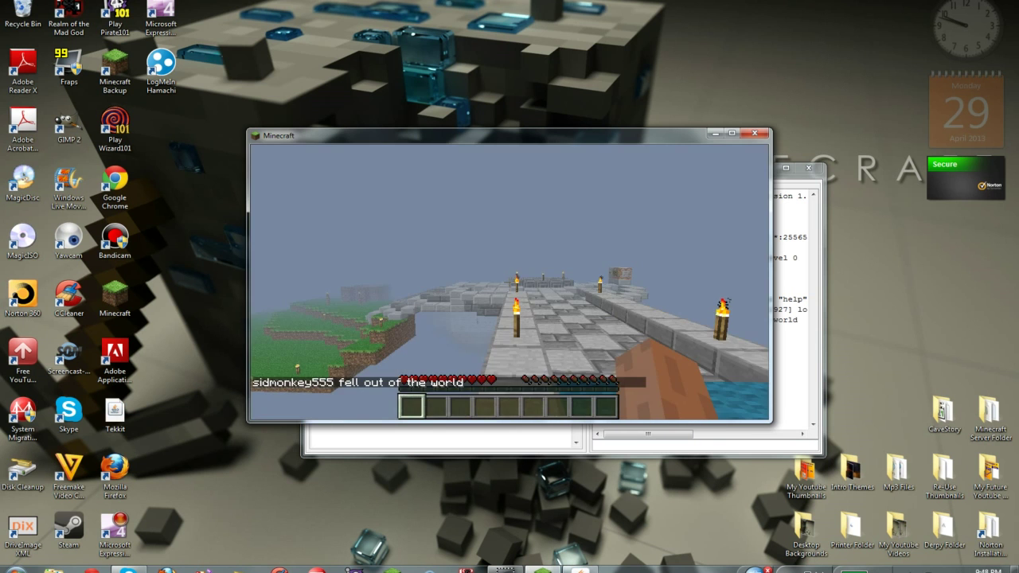
mouse_move(509, 282)
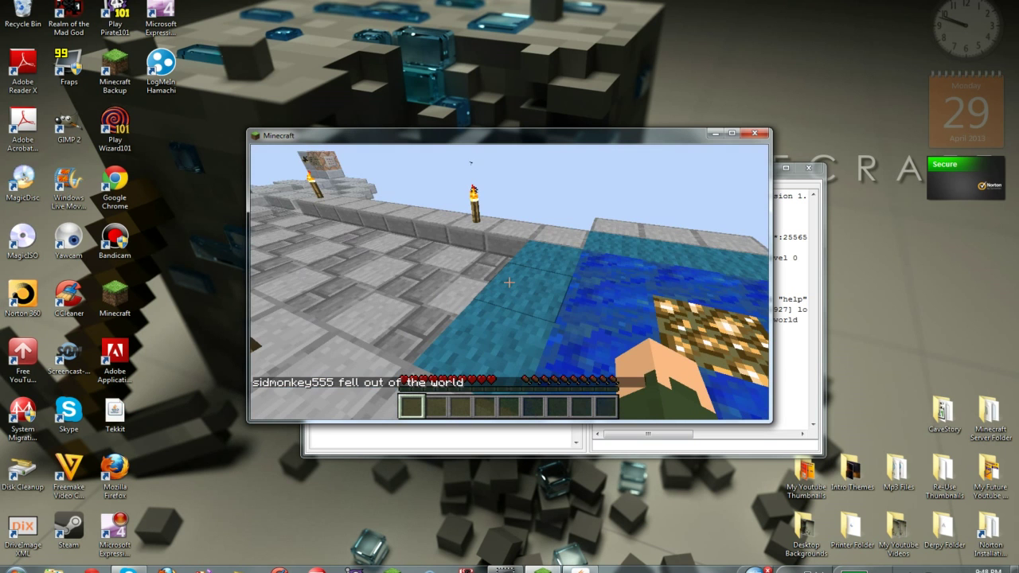
key(w)
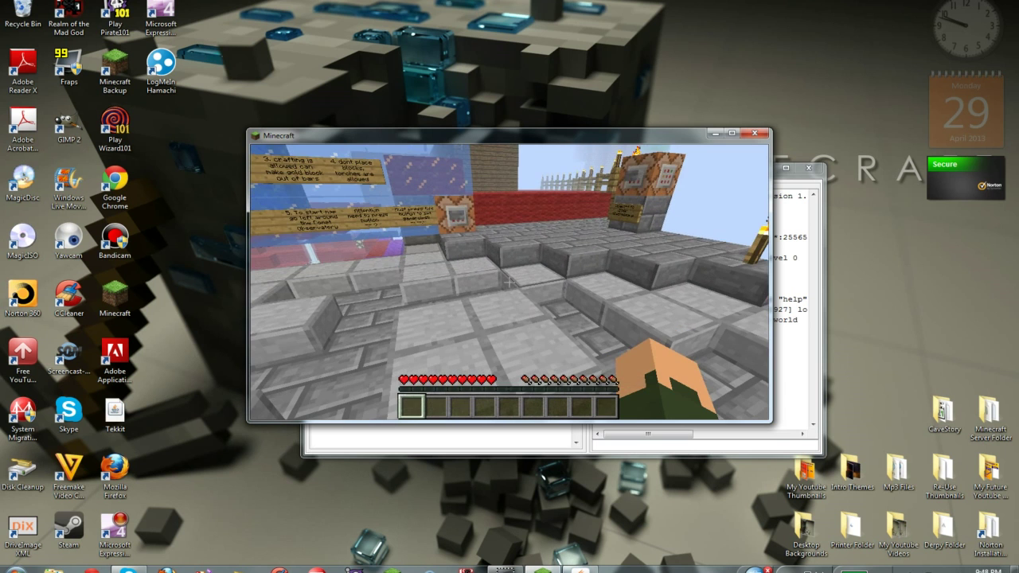
key(w)
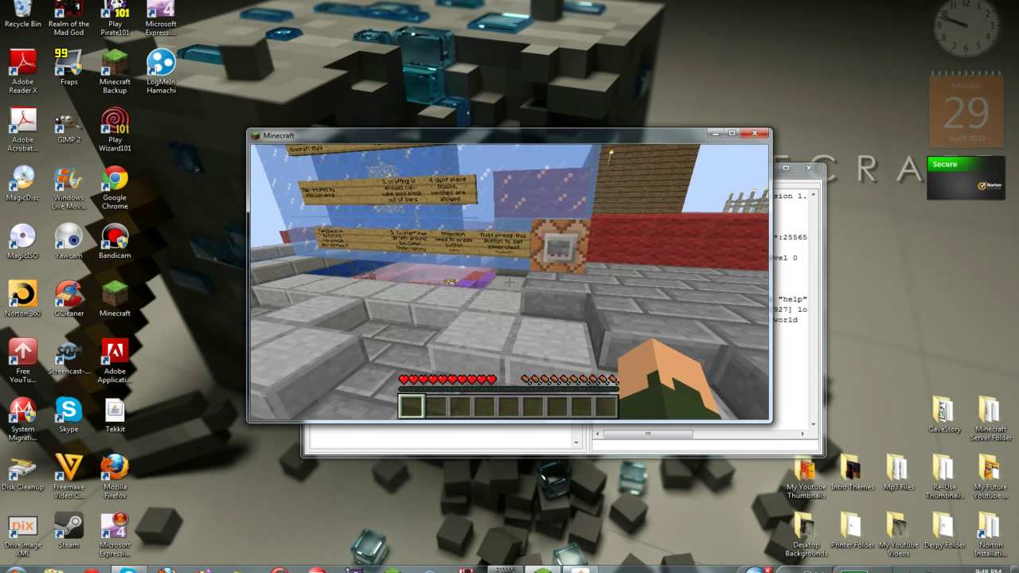
key(Escape)
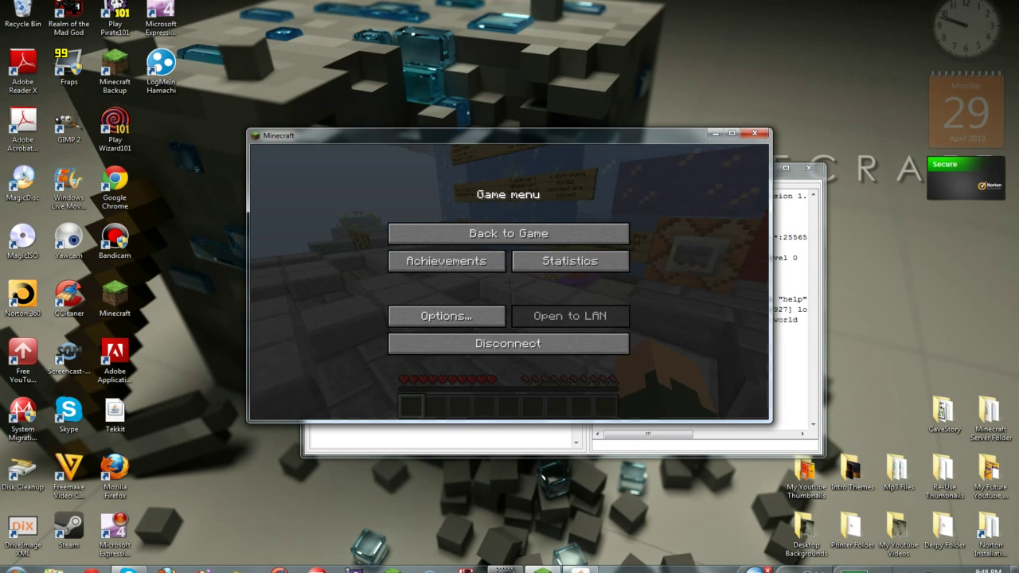